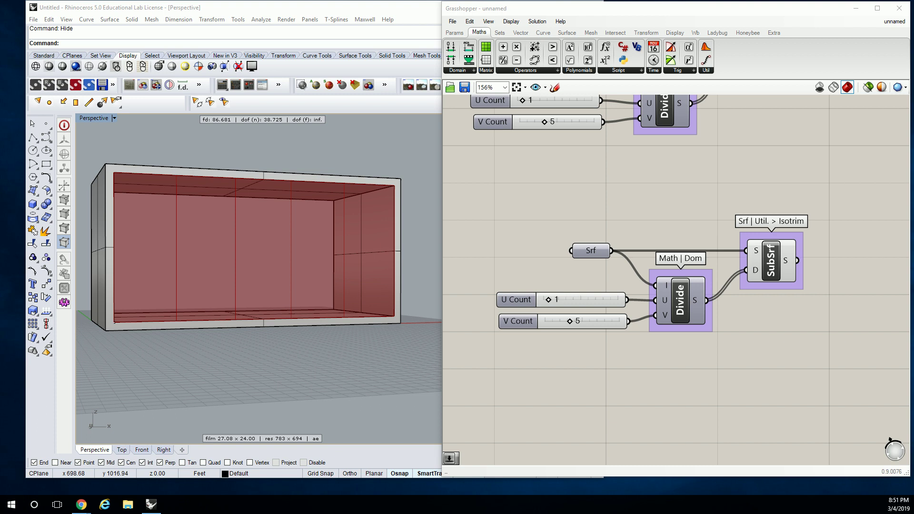
Step: Add a Pipe component to the canvas, spaced well apart from the SubSrf component's output side
{"action": "right_click_drag", "start_coordinate": [814, 183], "coordinate": [695, 171]}
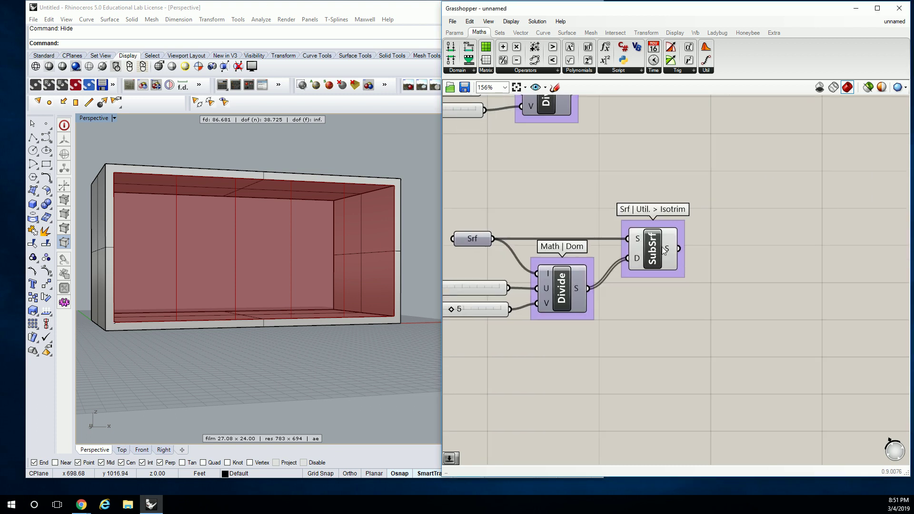
{"action": "mouse_move", "coordinate": [668, 251]}
{"action": "right_click_drag", "start_coordinate": [659, 153], "coordinate": [622, 140]}
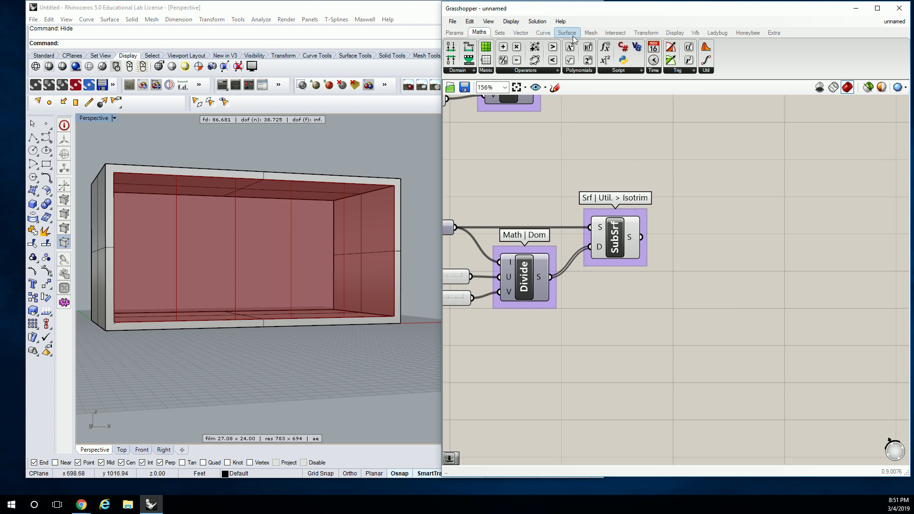
{"action": "mouse_move", "coordinate": [574, 39]}
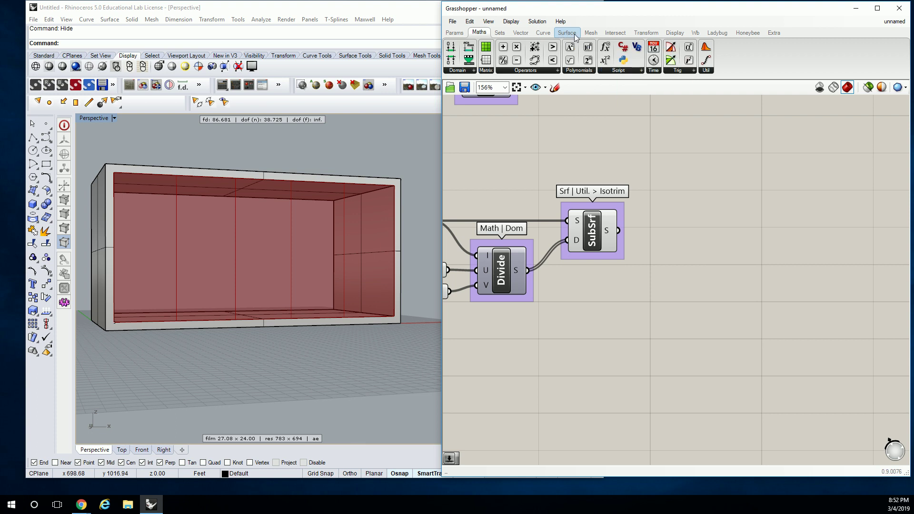
{"action": "left_click", "coordinate": [564, 33]}
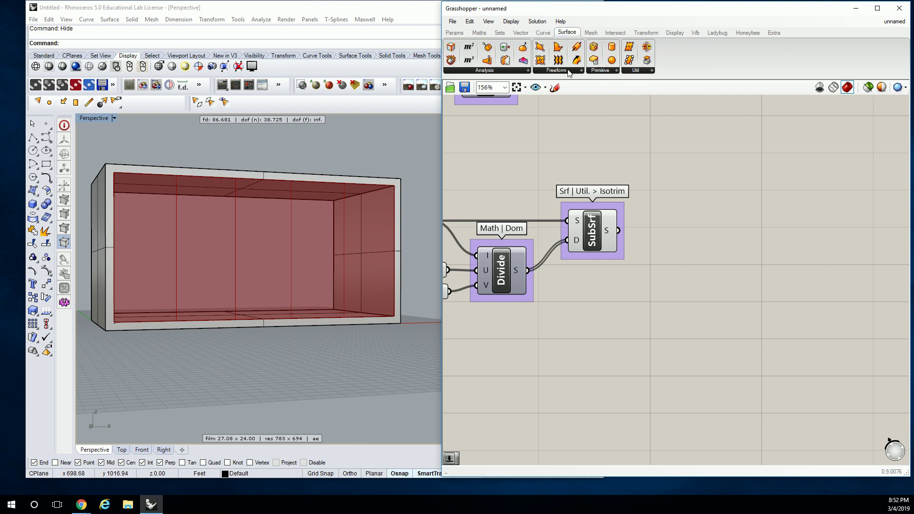
{"action": "left_click", "coordinate": [569, 71]}
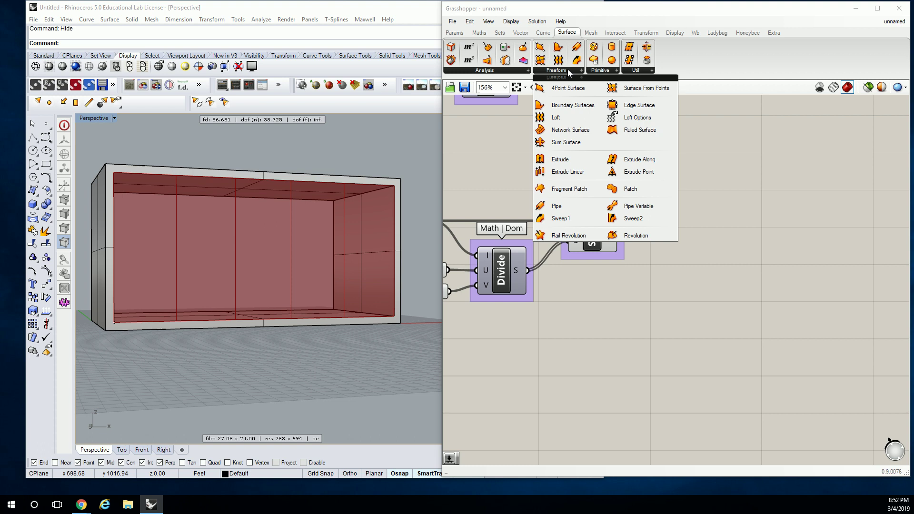
{"action": "left_click", "coordinate": [566, 207]}
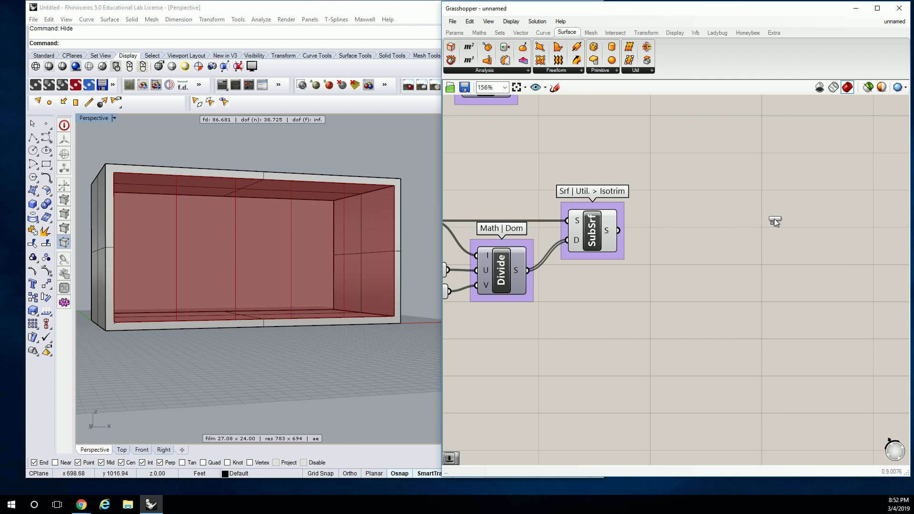
{"action": "left_click", "coordinate": [592, 209]}
{"action": "right_click_drag", "start_coordinate": [592, 210], "coordinate": [701, 215]}
{"action": "left_click_drag", "start_coordinate": [701, 215], "coordinate": [763, 228]}
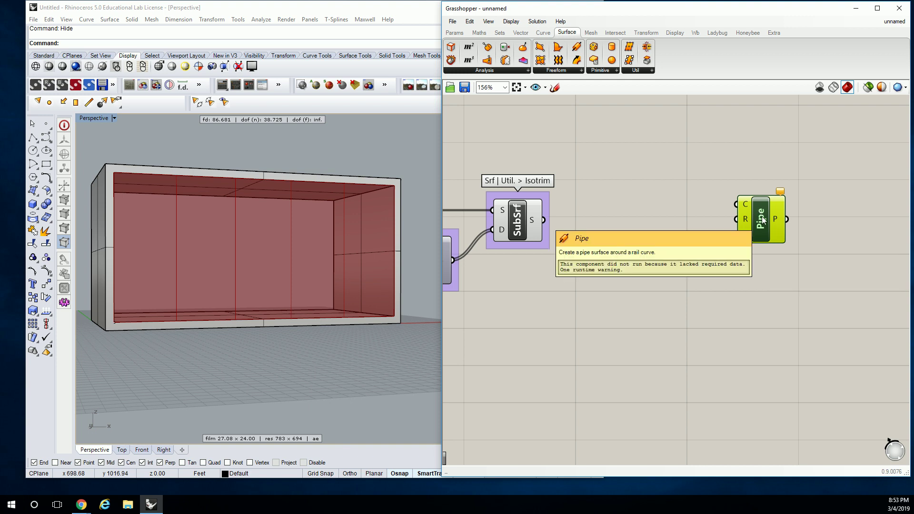
Step: Group the Pipe component and label the group "Srf | Frfm"
{"action": "key", "text": "ctrl+g"}
{"action": "right_click", "coordinate": [760, 195]}
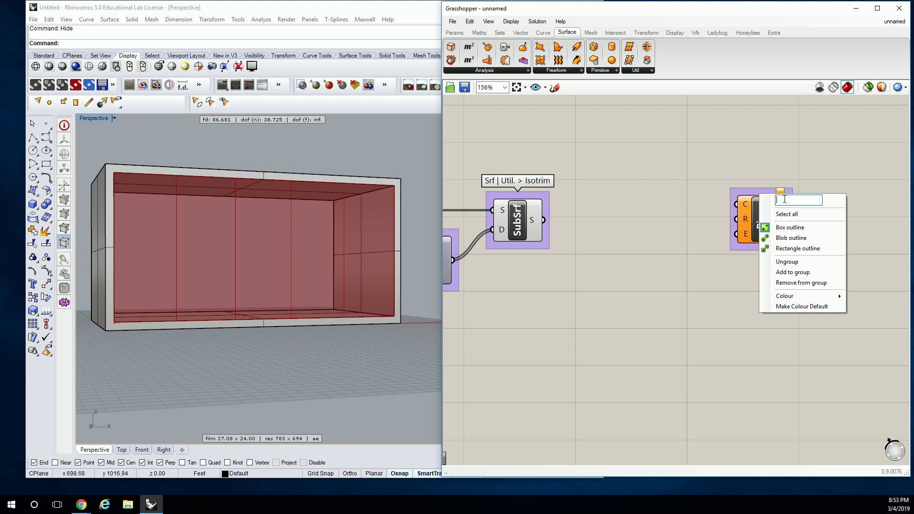
{"action": "type", "text": "Srf | Frfm"}
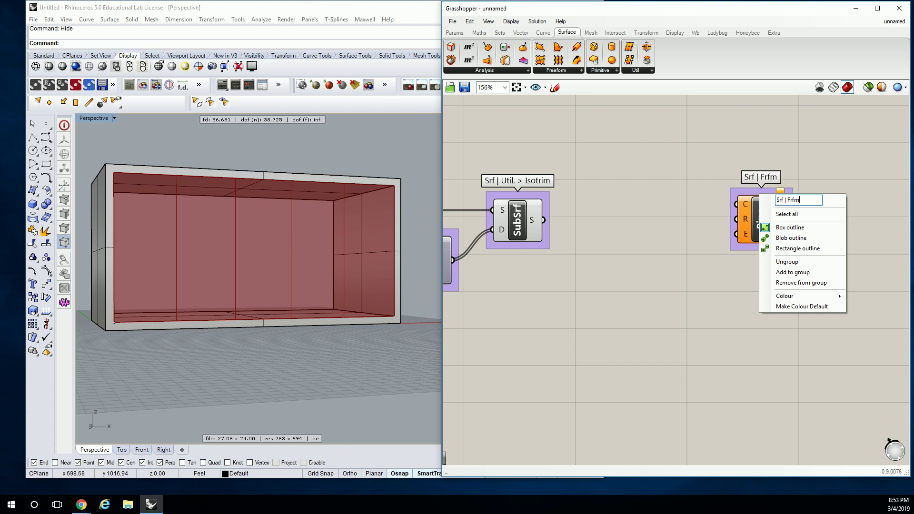
{"action": "key", "text": "Return"}
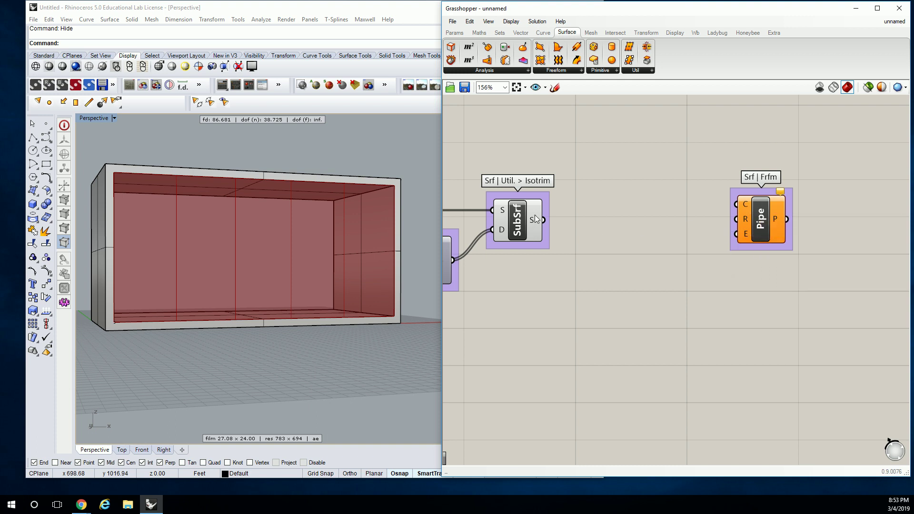
Step: Add a Deconstruct Brep component fed by the SubSrf output and group it with the label "Srf | Analysis"
{"action": "mouse_move", "coordinate": [531, 218]}
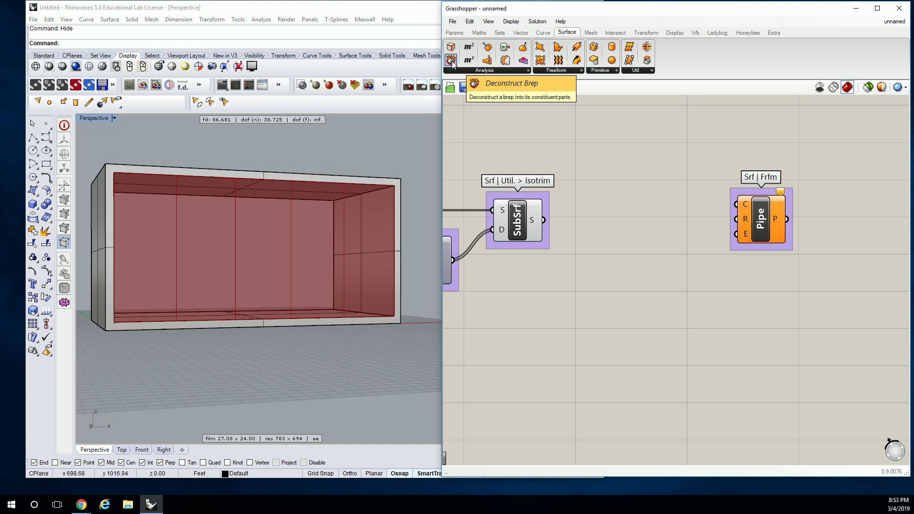
{"action": "left_click_drag", "start_coordinate": [452, 63], "coordinate": [612, 211]}
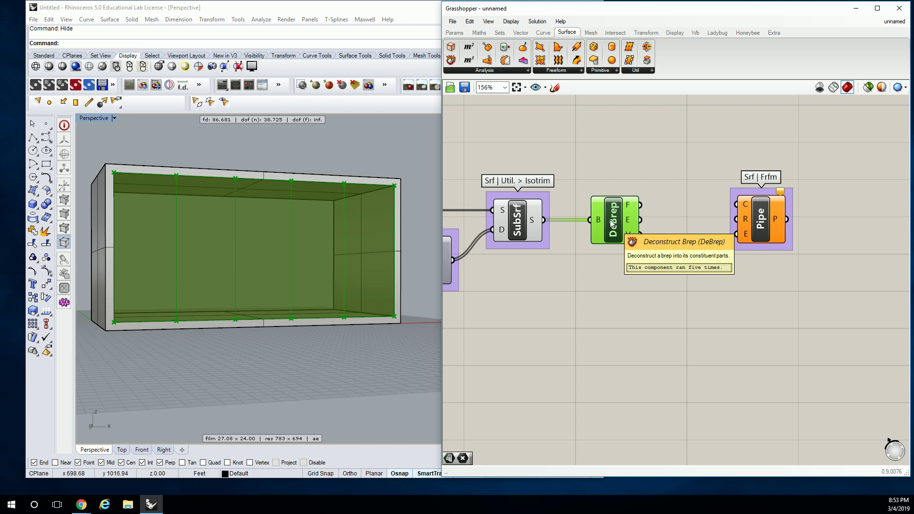
{"action": "key", "text": "ctrl+g"}
{"action": "left_click", "coordinate": [618, 190]}
{"action": "right_click", "coordinate": [620, 192]}
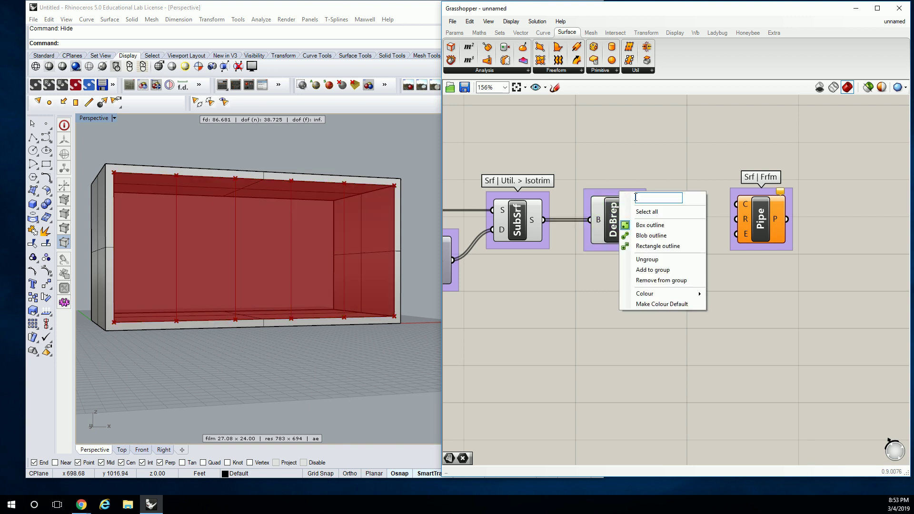
{"action": "type", "text": "Srf | Analysis"}
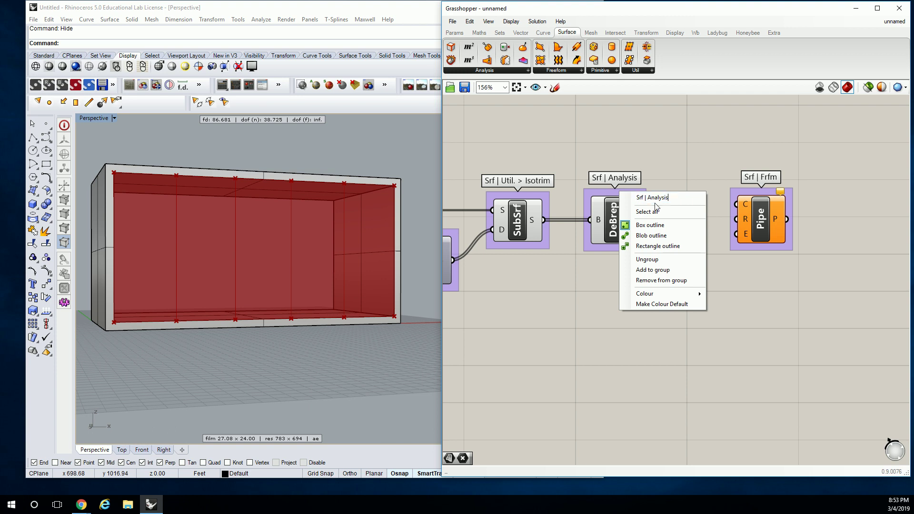
{"action": "left_click", "coordinate": [661, 141]}
{"action": "right_click_drag", "start_coordinate": [661, 142], "coordinate": [621, 127]}
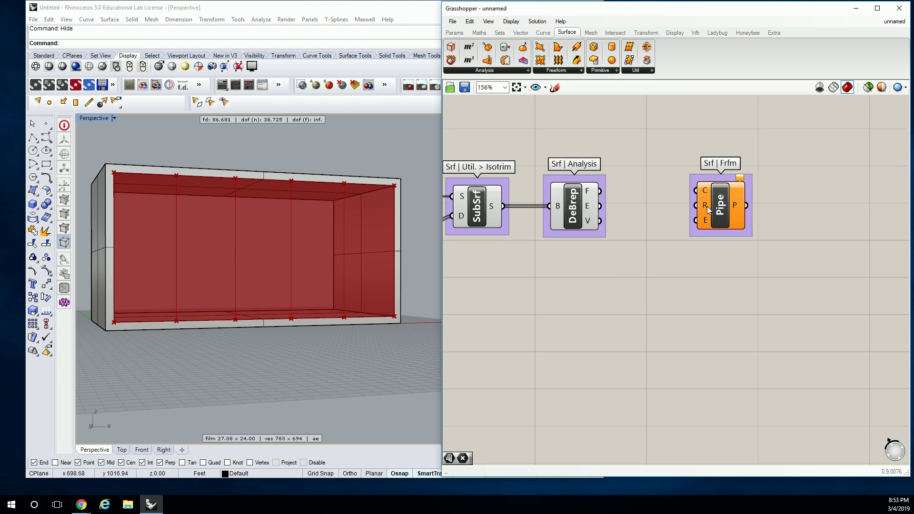
Step: Shift the Pipe component slightly lower and connect the DeBrep E output to its C input
{"action": "left_click_drag", "start_coordinate": [725, 209], "coordinate": [730, 223]}
{"action": "left_click", "coordinate": [629, 224]}
{"action": "right_click_drag", "start_coordinate": [577, 188], "coordinate": [734, 185]}
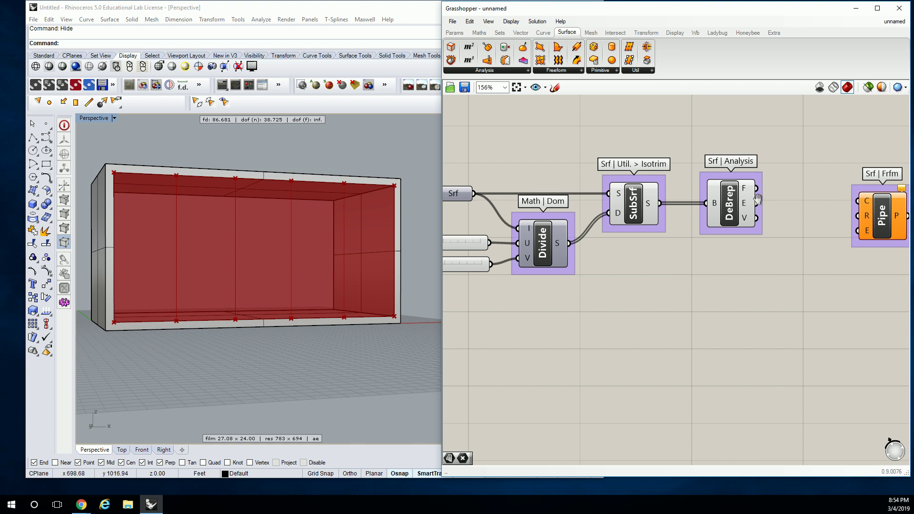
{"action": "right_click_drag", "start_coordinate": [758, 204], "coordinate": [677, 206]}
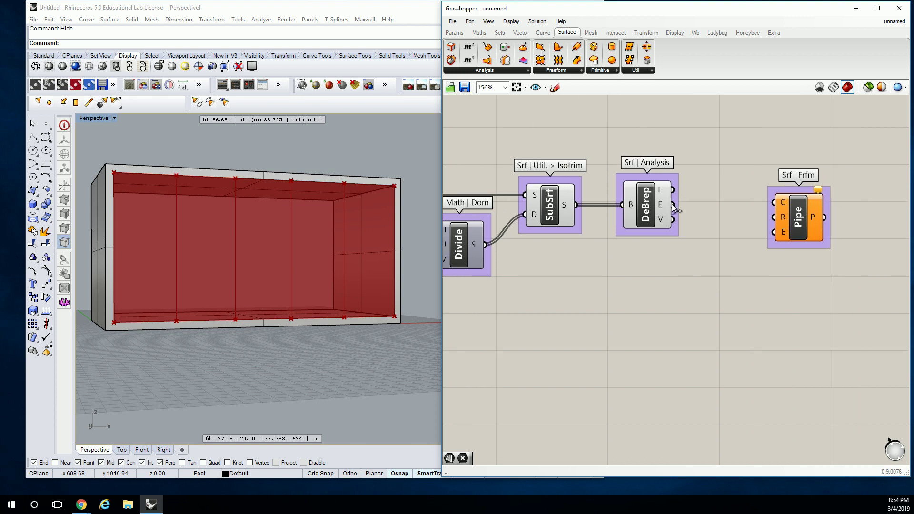
{"action": "left_click_drag", "start_coordinate": [673, 205], "coordinate": [774, 203]}
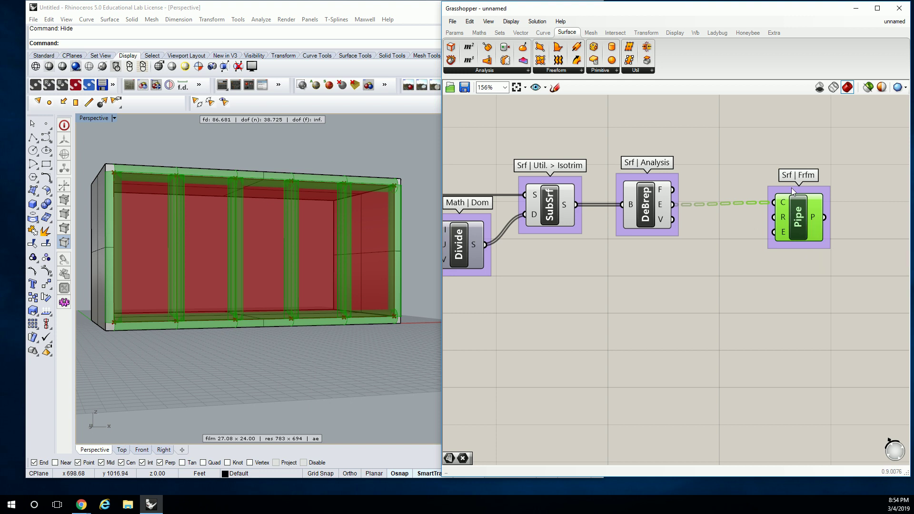
{"action": "right_click_drag", "start_coordinate": [762, 171], "coordinate": [744, 166]}
{"action": "left_click_drag", "start_coordinate": [781, 218], "coordinate": [784, 220]}
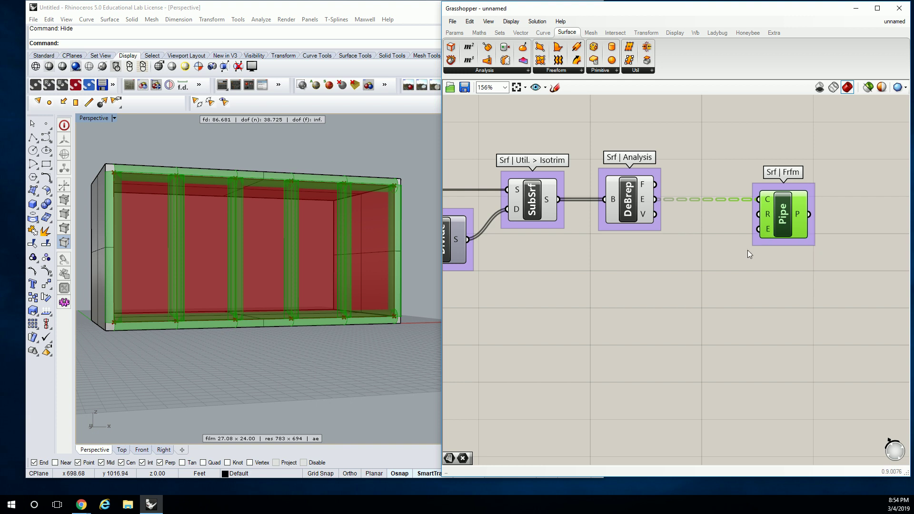
Step: Create a number slider ranging from 0 to 1.00, set it to 0.10 and connect it to the Pipe R input
{"action": "double_click", "coordinate": [685, 256]}
{"action": "type", "text": "0<"}
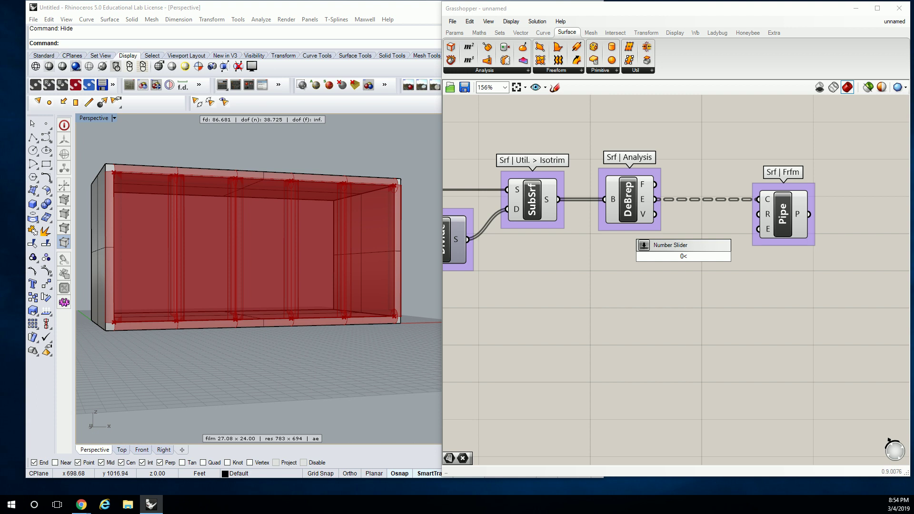
{"action": "type", "text": "1.00"}
{"action": "key", "text": "Return"}
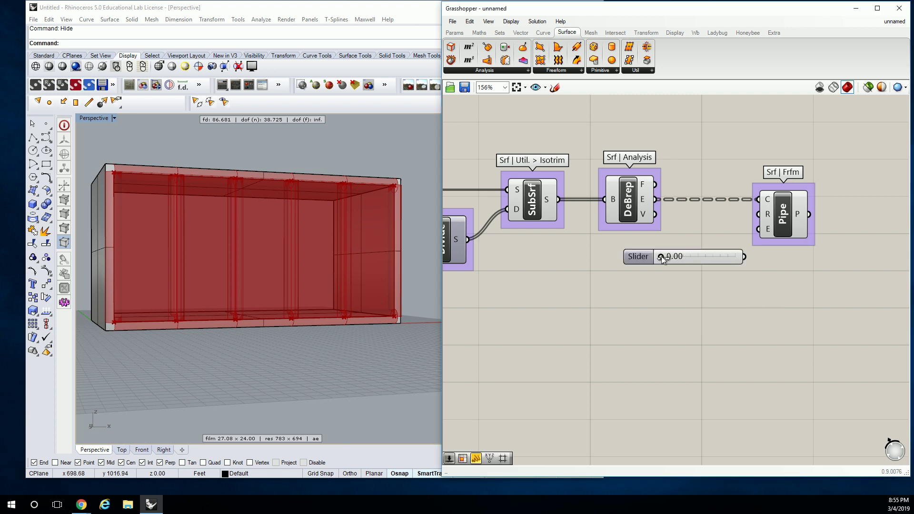
{"action": "left_click_drag", "start_coordinate": [662, 259], "coordinate": [670, 258]}
{"action": "left_click_drag", "start_coordinate": [755, 233], "coordinate": [758, 214]}
Step: Turn off the preview of the SubSrf and DeBrep components so only the pipes are displayed
{"action": "right_click_drag", "start_coordinate": [301, 201], "coordinate": [333, 242]}
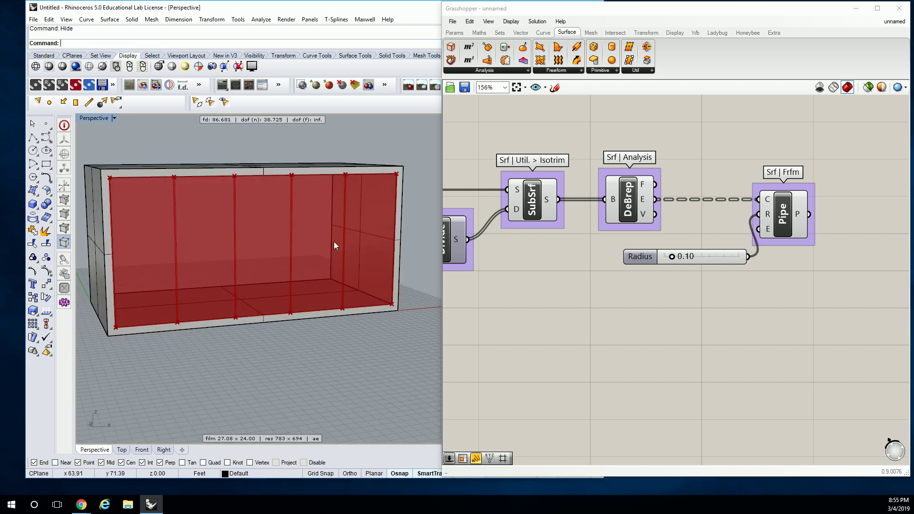
{"action": "left_click_drag", "start_coordinate": [680, 141], "coordinate": [499, 239]}
{"action": "middle_click", "coordinate": [542, 201]}
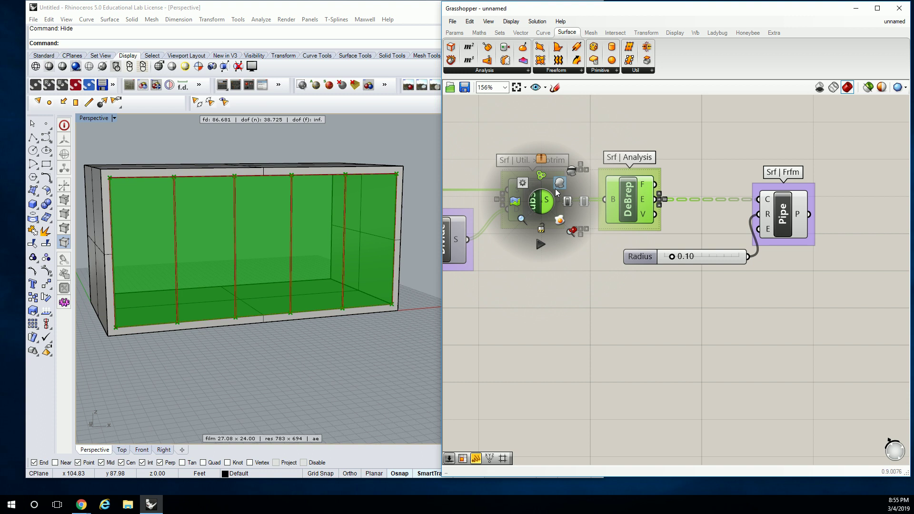
{"action": "left_click", "coordinate": [559, 183]}
{"action": "left_click", "coordinate": [573, 173]}
{"action": "right_click_drag", "start_coordinate": [405, 322], "coordinate": [513, 269]}
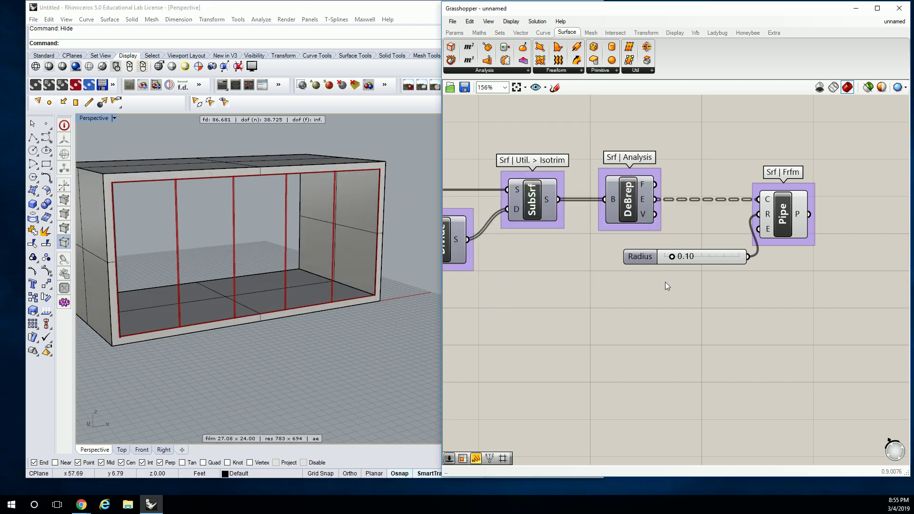
Step: Increase the pipe Radius slider to 0.22 while checking the frame thickness in the Rhino viewport
{"action": "scroll", "coordinate": [672, 257], "scroll_direction": "up", "scroll_amount": 5}
{"action": "left_click_drag", "start_coordinate": [667, 256], "coordinate": [680, 255]}
{"action": "right_click_drag", "start_coordinate": [323, 266], "coordinate": [294, 252]}
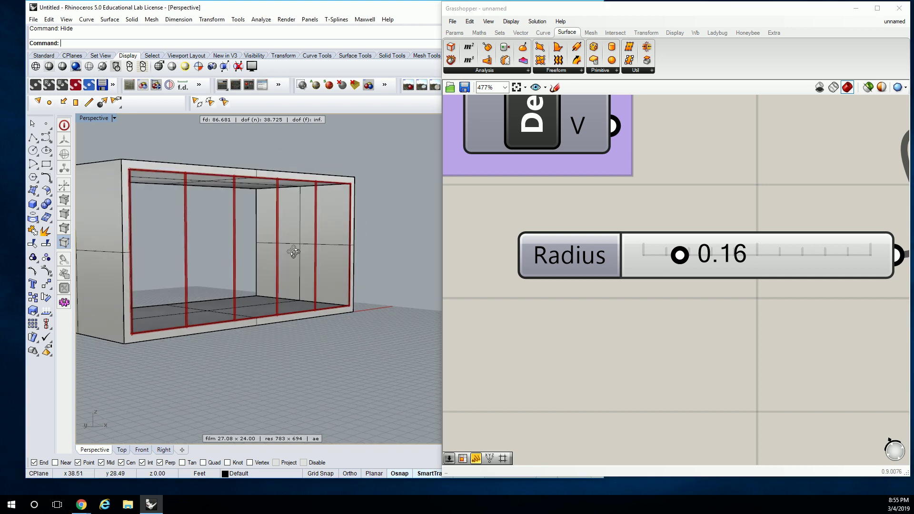
{"action": "scroll", "coordinate": [234, 325], "scroll_direction": "up", "scroll_amount": 6}
{"action": "scroll", "coordinate": [239, 324], "scroll_direction": "down", "scroll_amount": 4}
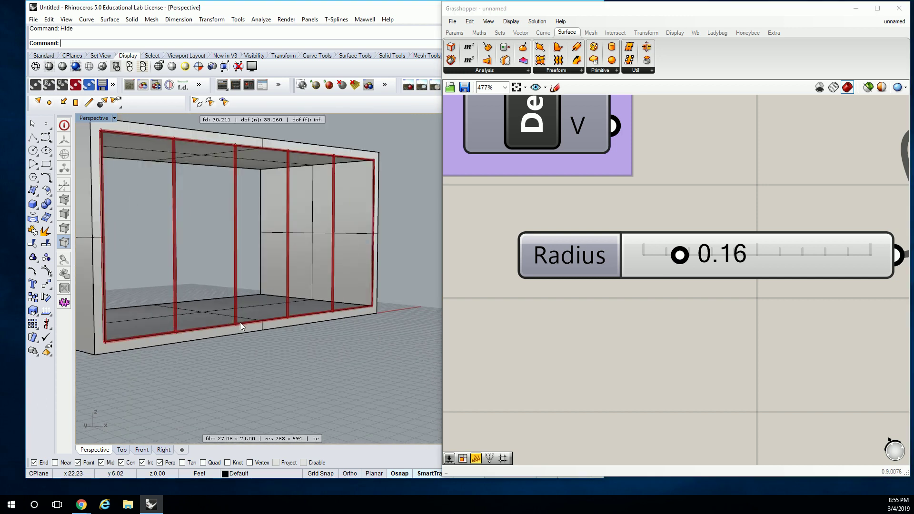
{"action": "scroll", "coordinate": [240, 322], "scroll_direction": "up", "scroll_amount": 2}
{"action": "left_click_drag", "start_coordinate": [680, 256], "coordinate": [694, 257]}
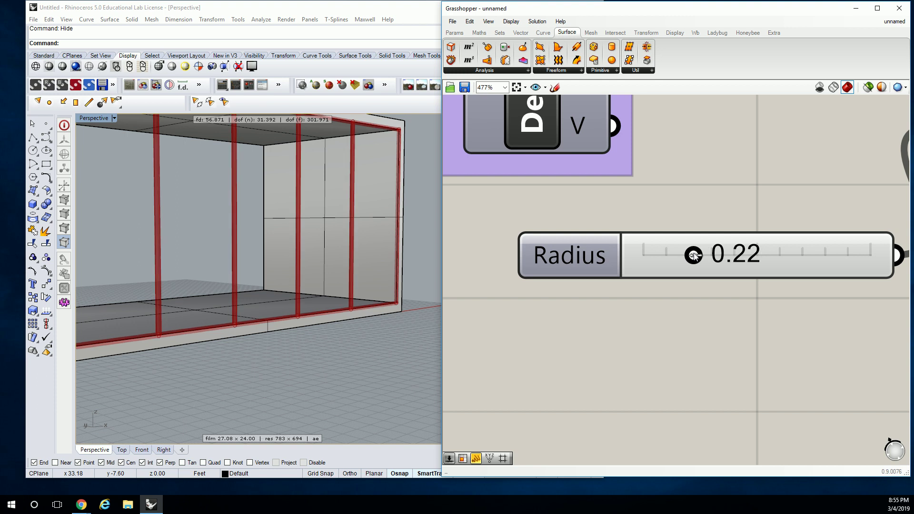
Step: Examine the pipe frame in the Rhino viewport, then look closely at how the pipe ends meet at a corner
{"action": "scroll", "coordinate": [296, 230], "scroll_direction": "down", "scroll_amount": 3}
{"action": "scroll", "coordinate": [286, 249], "scroll_direction": "down", "scroll_amount": 3}
{"action": "scroll", "coordinate": [285, 249], "scroll_direction": "up", "scroll_amount": 4}
{"action": "right_click_drag", "start_coordinate": [286, 249], "coordinate": [327, 224]}
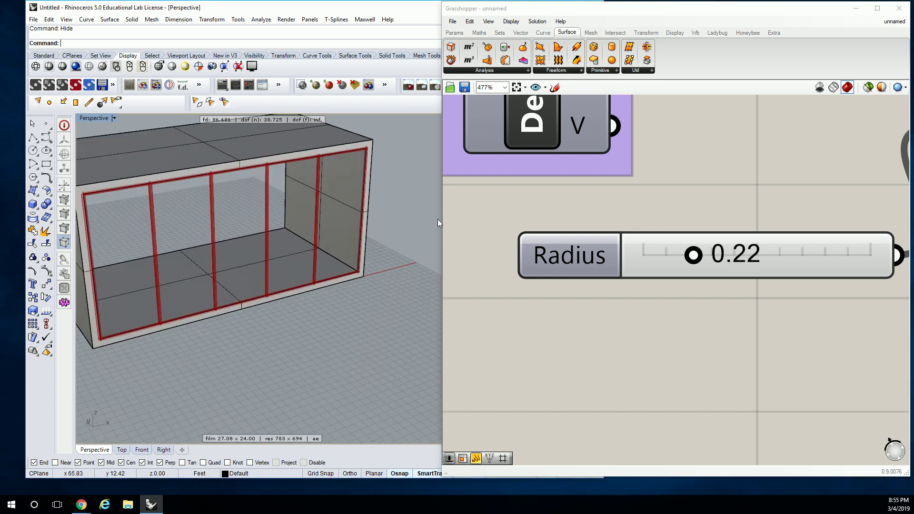
{"action": "scroll", "coordinate": [586, 220], "scroll_direction": "down", "scroll_amount": 4}
{"action": "left_click", "coordinate": [776, 221]}
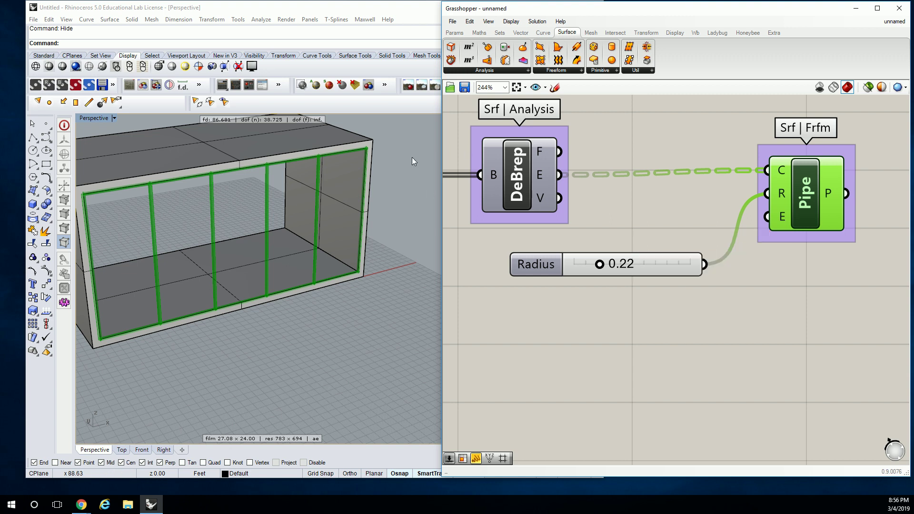
{"action": "scroll", "coordinate": [388, 141], "scroll_direction": "up", "scroll_amount": 6}
{"action": "scroll", "coordinate": [337, 187], "scroll_direction": "up", "scroll_amount": 4}
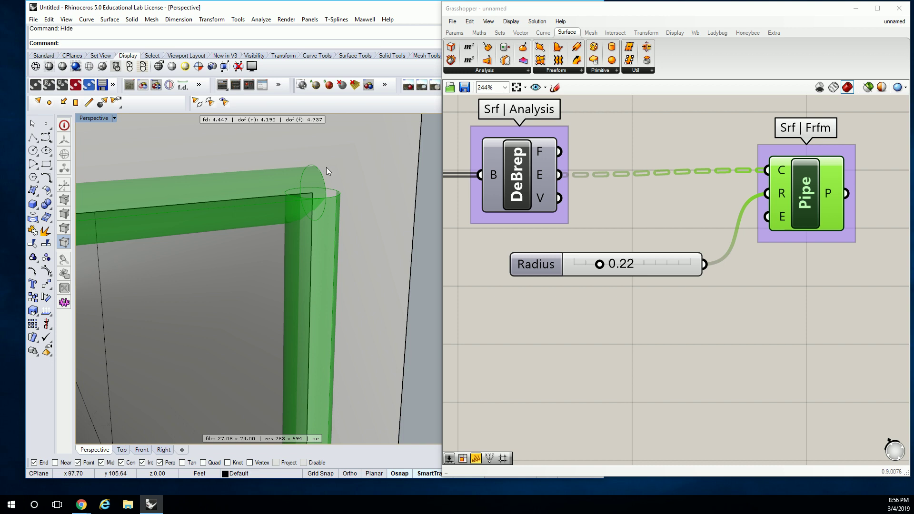
Step: Add a panel containing the value 2, shrink it and connect it to the Pipe E input
{"action": "left_click", "coordinate": [641, 213]}
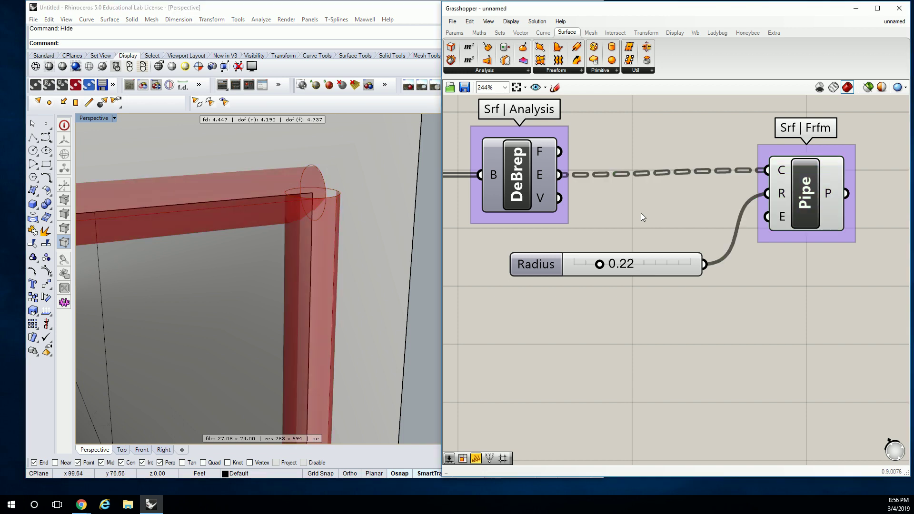
{"action": "left_click", "coordinate": [454, 32]}
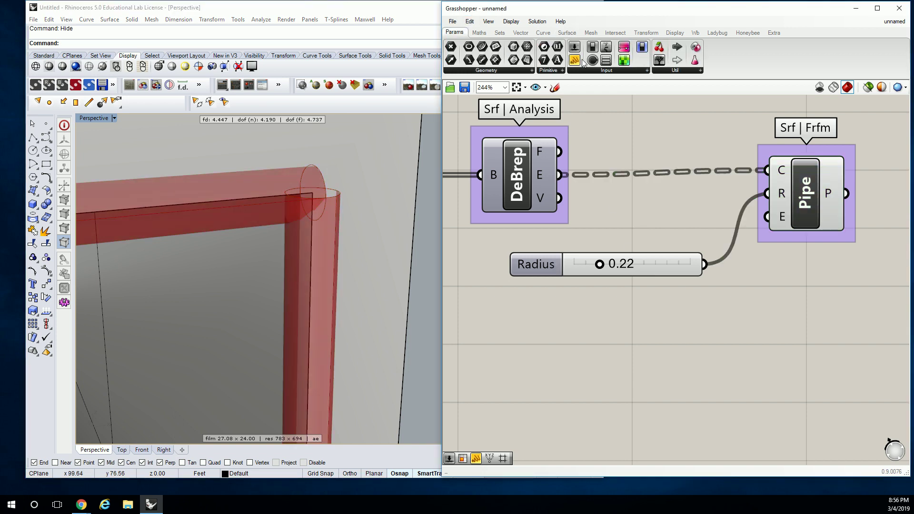
{"action": "left_click_drag", "start_coordinate": [686, 269], "coordinate": [684, 336]}
{"action": "double_click", "coordinate": [676, 329]}
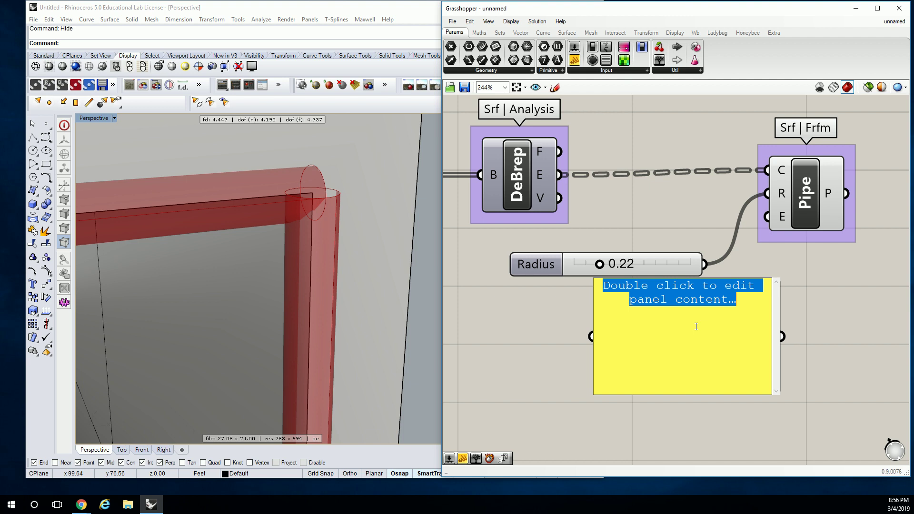
{"action": "type", "text": "2"}
{"action": "left_click", "coordinate": [817, 330]}
{"action": "left_click_drag", "start_coordinate": [780, 393], "coordinate": [767, 216]}
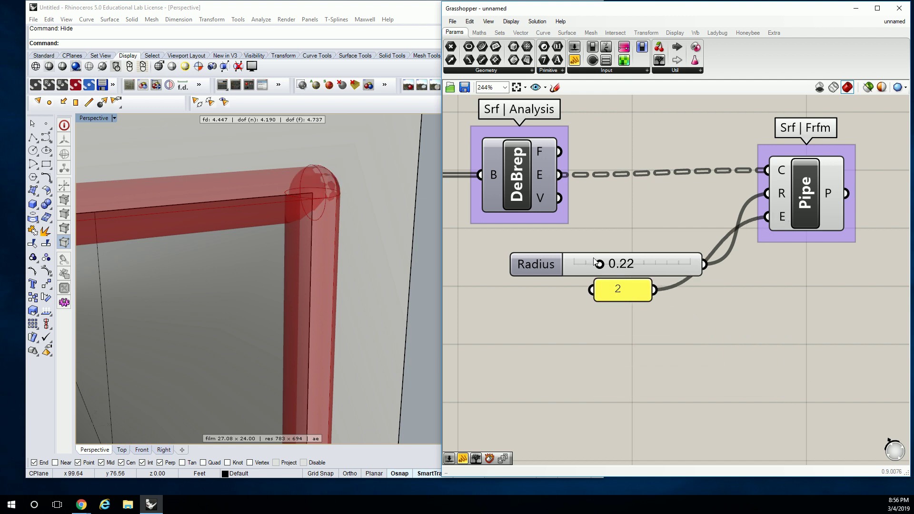
Step: Move the Radius slider up, clear of the panel holding the value 2
{"action": "left_click_drag", "start_coordinate": [556, 263], "coordinate": [524, 242]}
{"action": "scroll", "coordinate": [527, 242], "scroll_direction": "down", "scroll_amount": 1}
{"action": "scroll", "coordinate": [276, 240], "scroll_direction": "down", "scroll_amount": 5}
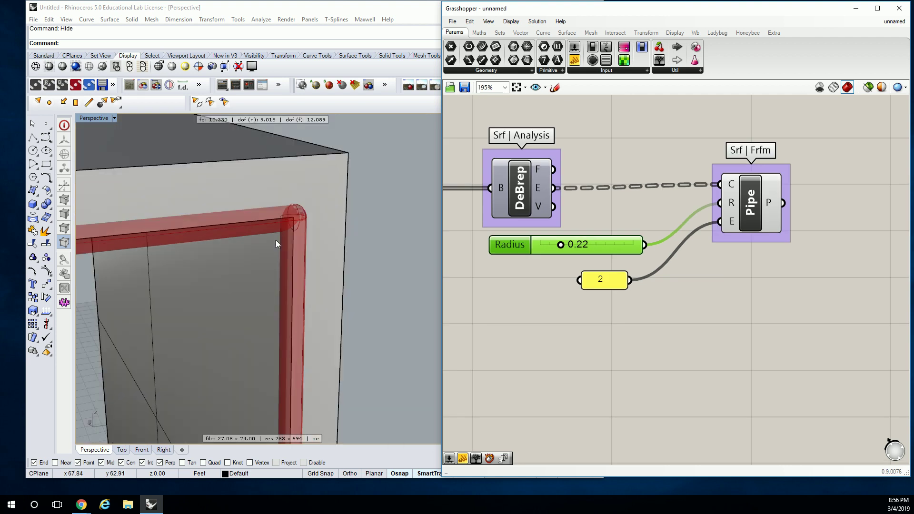
Step: Set the U Count slider of the piped facade subdivision to 3
{"action": "right_click_drag", "start_coordinate": [276, 240], "coordinate": [389, 217]}
{"action": "scroll", "coordinate": [389, 217], "scroll_direction": "up", "scroll_amount": 2}
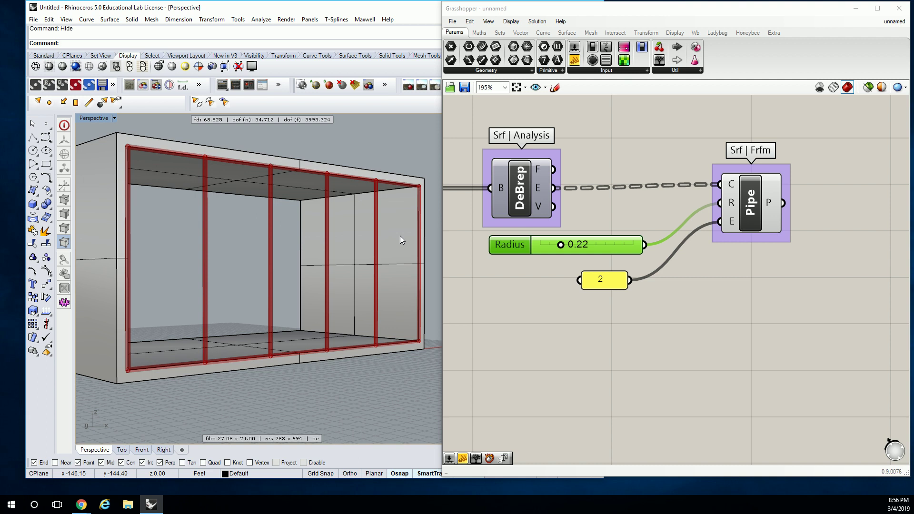
{"action": "left_click", "coordinate": [759, 213]}
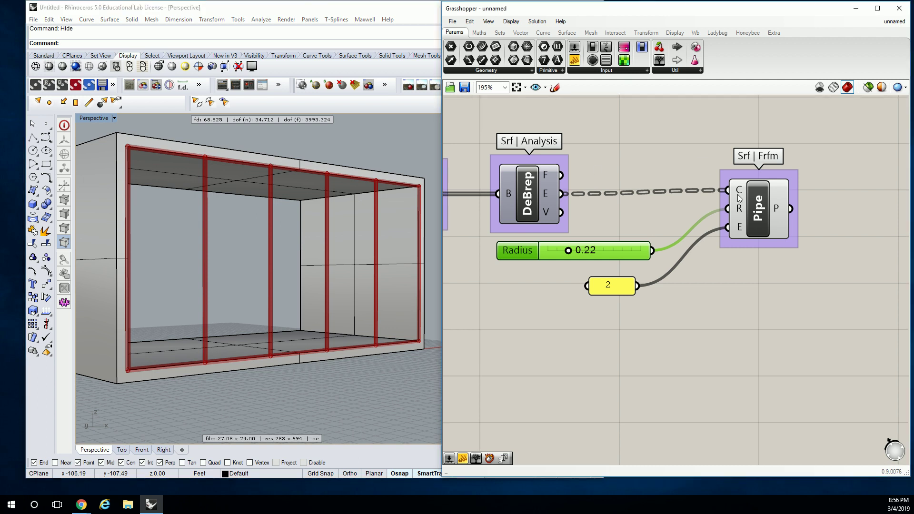
{"action": "left_click", "coordinate": [645, 156]}
{"action": "scroll", "coordinate": [651, 164], "scroll_direction": "down", "scroll_amount": 4}
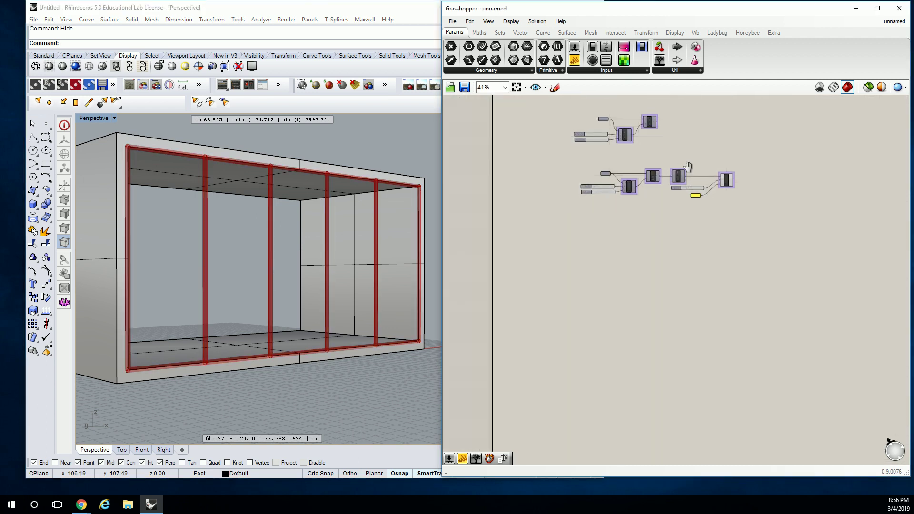
{"action": "scroll", "coordinate": [615, 176], "scroll_direction": "up", "scroll_amount": 2}
{"action": "left_click", "coordinate": [501, 182]}
{"action": "right_click_drag", "start_coordinate": [528, 207], "coordinate": [597, 192]}
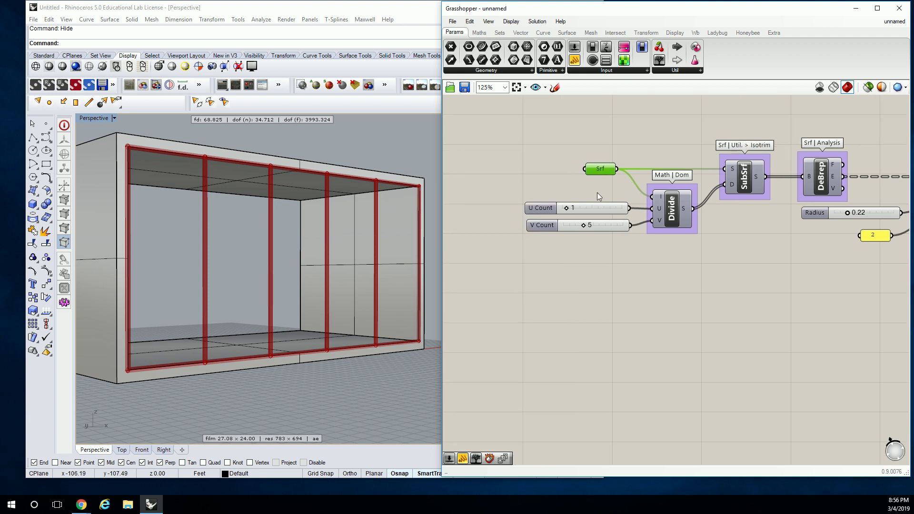
{"action": "scroll", "coordinate": [578, 213], "scroll_direction": "up", "scroll_amount": 3}
{"action": "left_click_drag", "start_coordinate": [556, 204], "coordinate": [576, 205]}
{"action": "scroll", "coordinate": [575, 184], "scroll_direction": "down", "scroll_amount": 1}
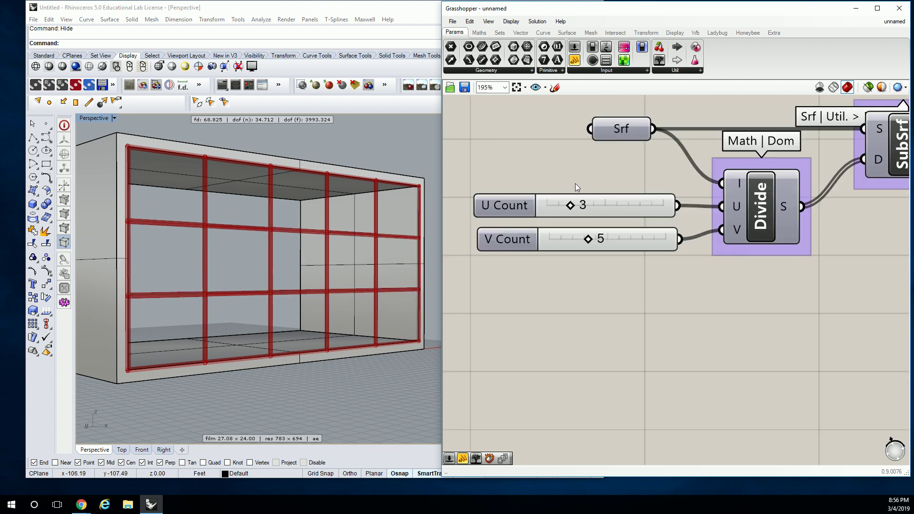
Step: Bring the hidden facade surface back into the Rhino model with the Show command
{"action": "right_click_drag", "start_coordinate": [415, 186], "coordinate": [372, 198]}
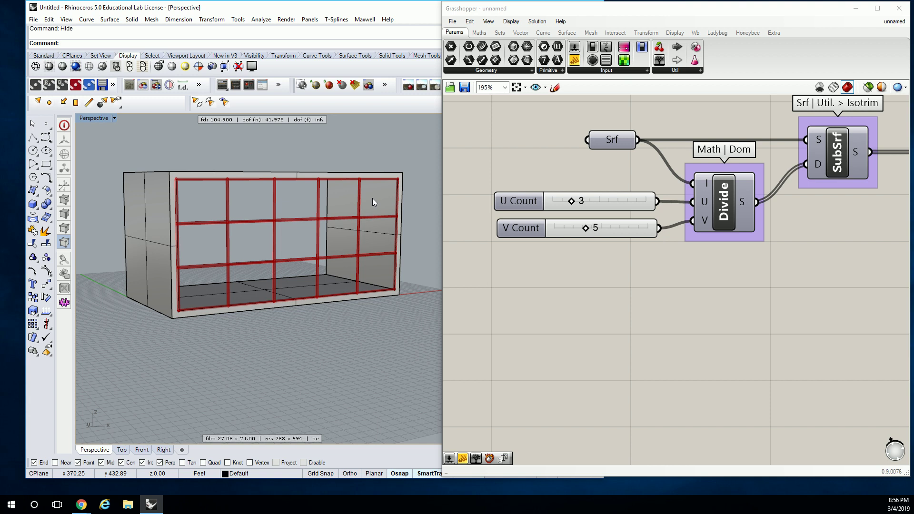
{"action": "left_click", "coordinate": [372, 198]}
{"action": "key", "text": "Escape"}
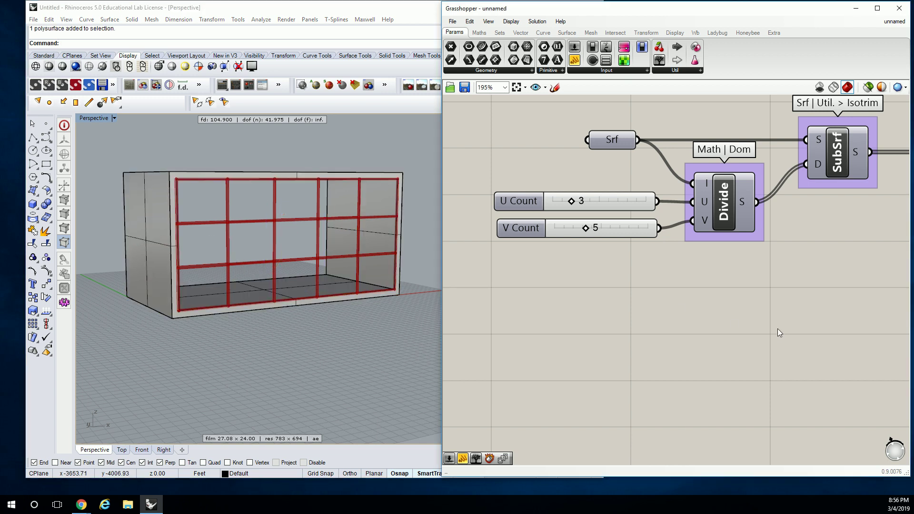
{"action": "scroll", "coordinate": [761, 314], "scroll_direction": "down", "scroll_amount": 4}
{"action": "scroll", "coordinate": [743, 301], "scroll_direction": "up", "scroll_amount": 3}
{"action": "right_click_drag", "start_coordinate": [755, 209], "coordinate": [710, 192]}
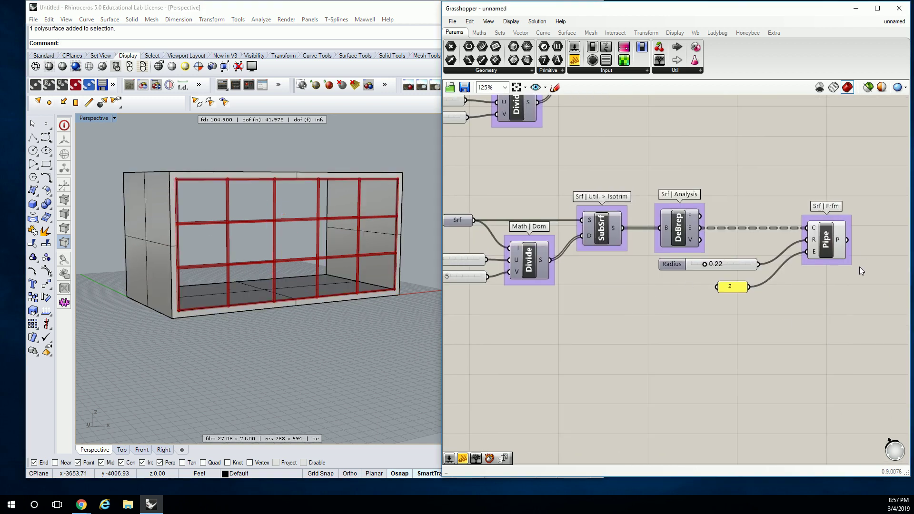
{"action": "scroll", "coordinate": [367, 332], "scroll_direction": "down", "scroll_amount": 2}
{"action": "right_click_drag", "start_coordinate": [367, 332], "coordinate": [371, 303]}
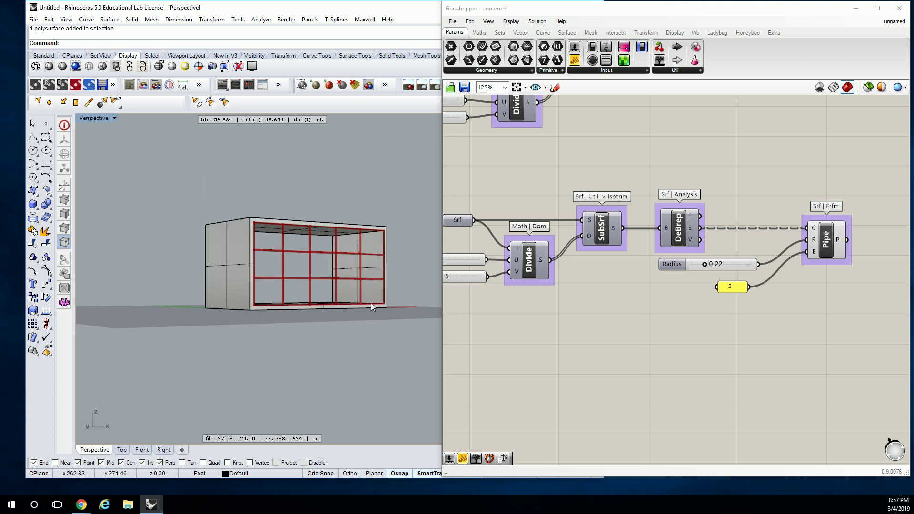
{"action": "type", "text": "Show"}
{"action": "key", "text": "Return"}
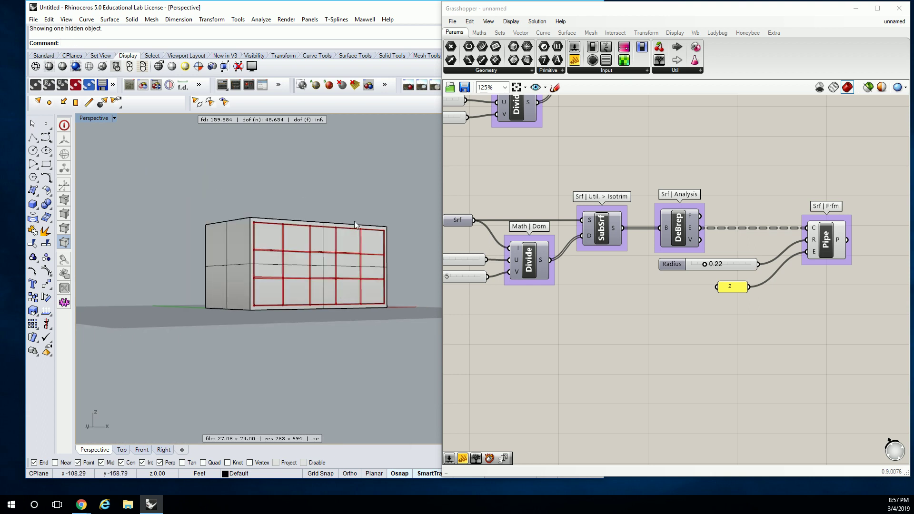
Step: Copy the complete box module with its facade surface three times straight up, corner to corner, to form a four-storey stack
{"action": "right_click_drag", "start_coordinate": [355, 221], "coordinate": [316, 241]}
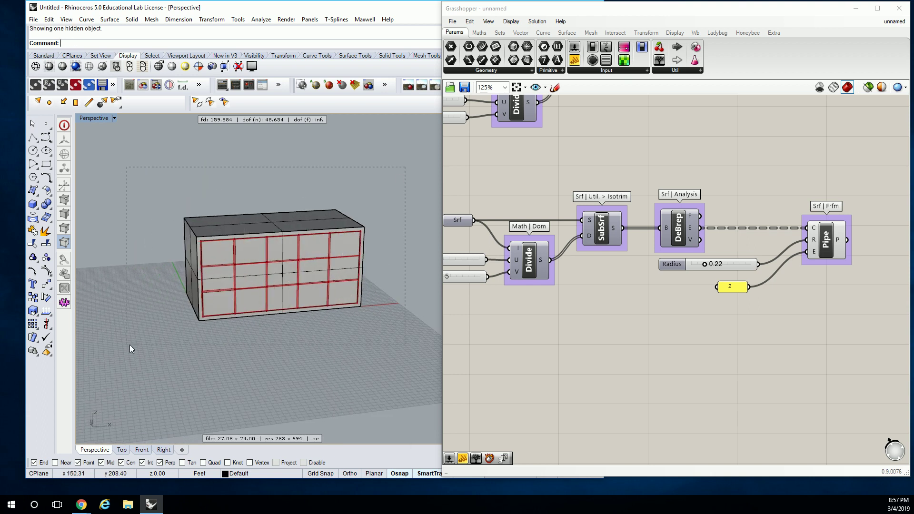
{"action": "key", "text": "ctrl+a"}
{"action": "type", "text": "Co"}
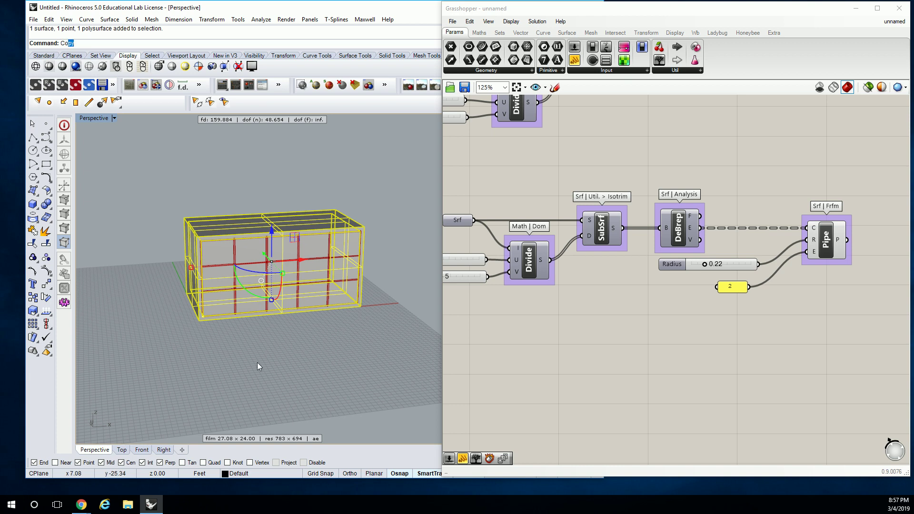
{"action": "key", "text": "Return"}
{"action": "left_click", "coordinate": [360, 305]}
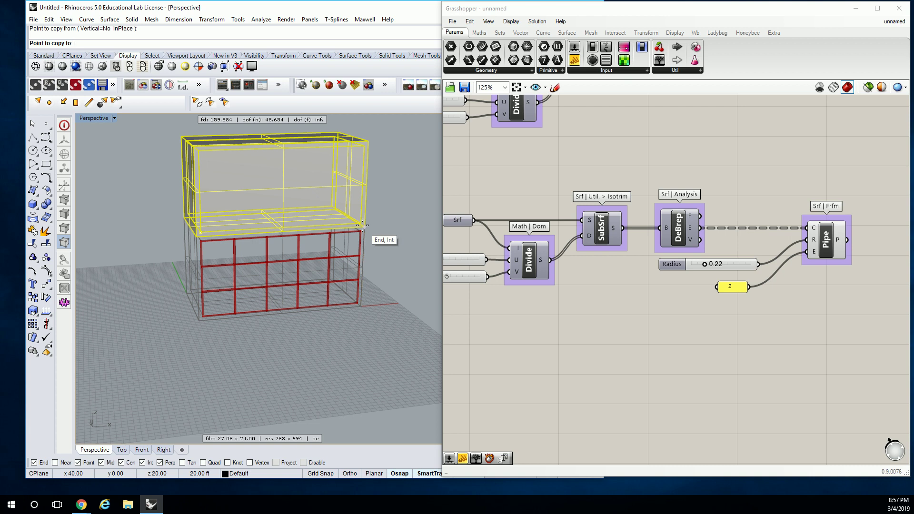
{"action": "left_click", "coordinate": [364, 224]}
{"action": "right_click_drag", "start_coordinate": [266, 217], "coordinate": [378, 233]}
{"action": "left_click", "coordinate": [371, 207]}
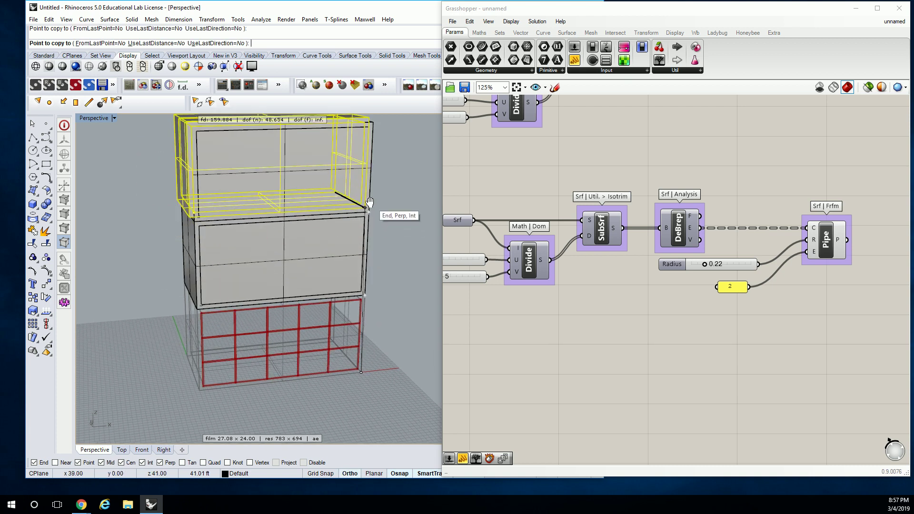
{"action": "scroll", "coordinate": [374, 205], "scroll_direction": "down", "scroll_amount": 3}
{"action": "scroll", "coordinate": [377, 190], "scroll_direction": "down", "scroll_amount": 2}
{"action": "left_click", "coordinate": [377, 189]}
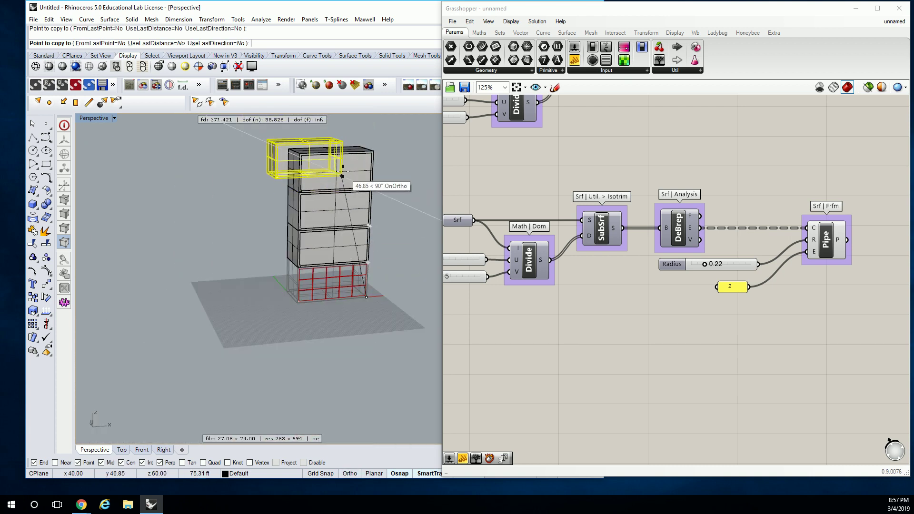
{"action": "key", "text": "Return"}
{"action": "key", "text": "Escape"}
Step: Copy the whole four-storey stack once sideways from its bottom front corner, so the two stacks stand side by side
{"action": "left_click_drag", "start_coordinate": [255, 138], "coordinate": [424, 337]}
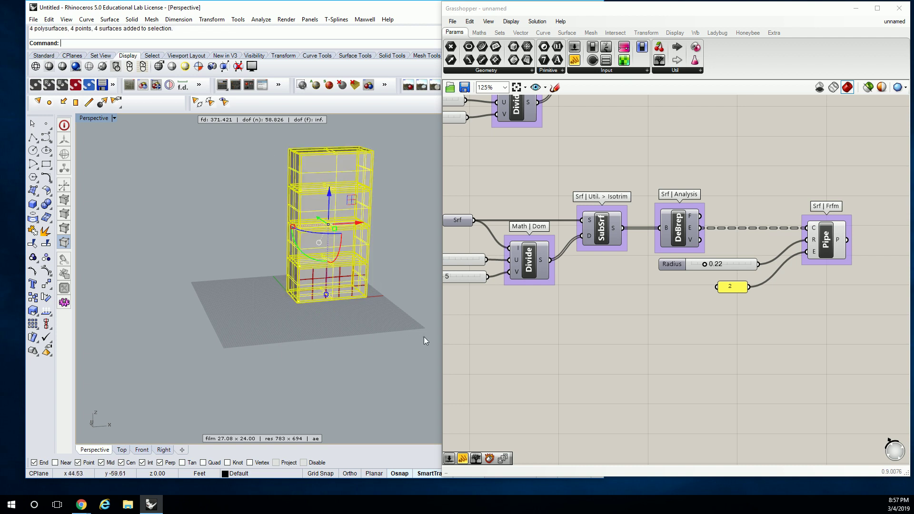
{"action": "type", "text": "Cxopy"}
{"action": "key", "text": "Return"}
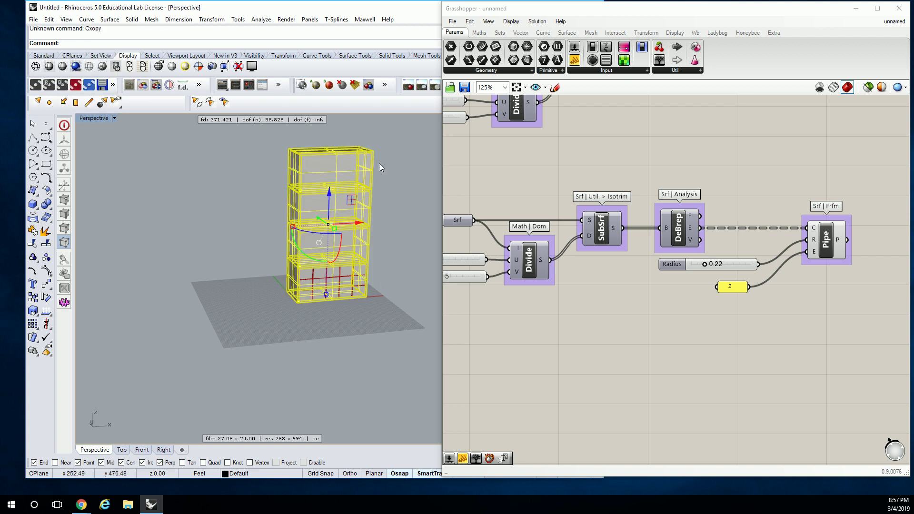
{"action": "type", "text": "Copy"}
{"action": "key", "text": "Return"}
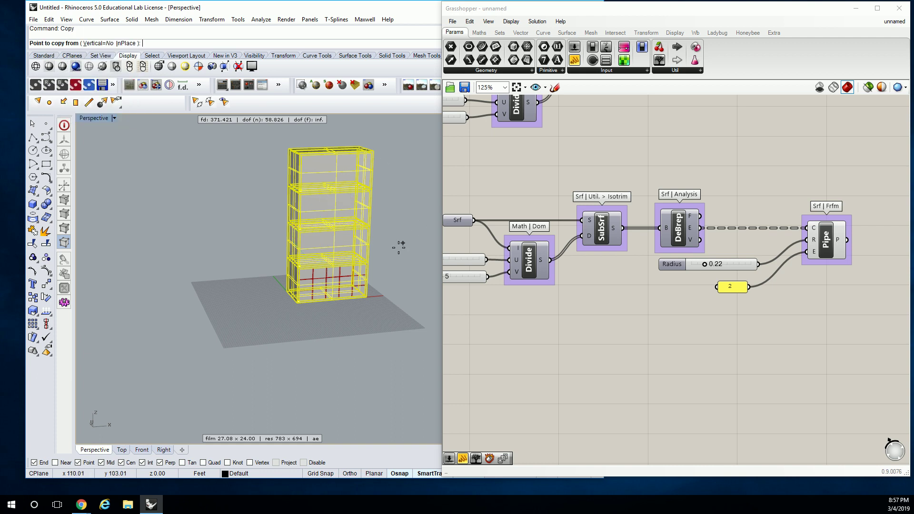
{"action": "left_click", "coordinate": [366, 297]}
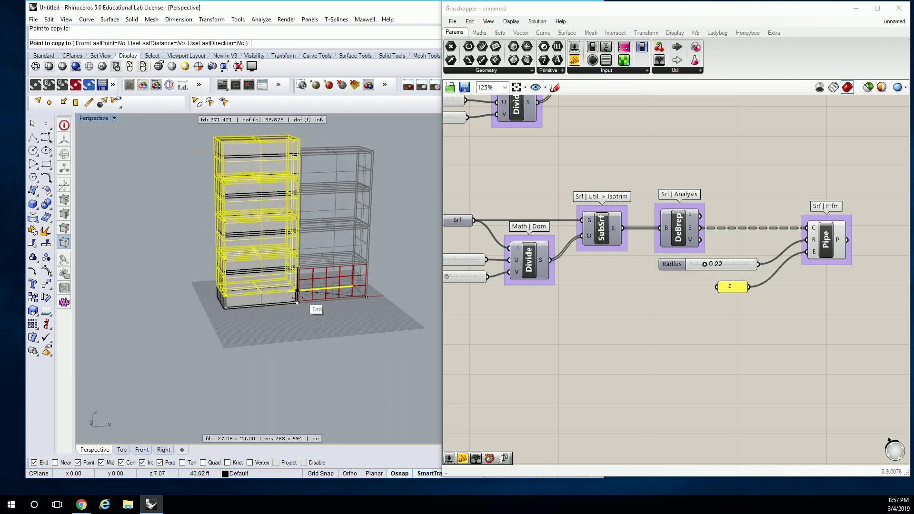
{"action": "left_click", "coordinate": [297, 295]}
{"action": "mouse_move", "coordinate": [313, 262]}
{"action": "right_mouse_down"}
{"action": "mouse_move", "coordinate": [329, 238]}
{"action": "mouse_move", "coordinate": [335, 290]}
{"action": "right_mouse_up"}
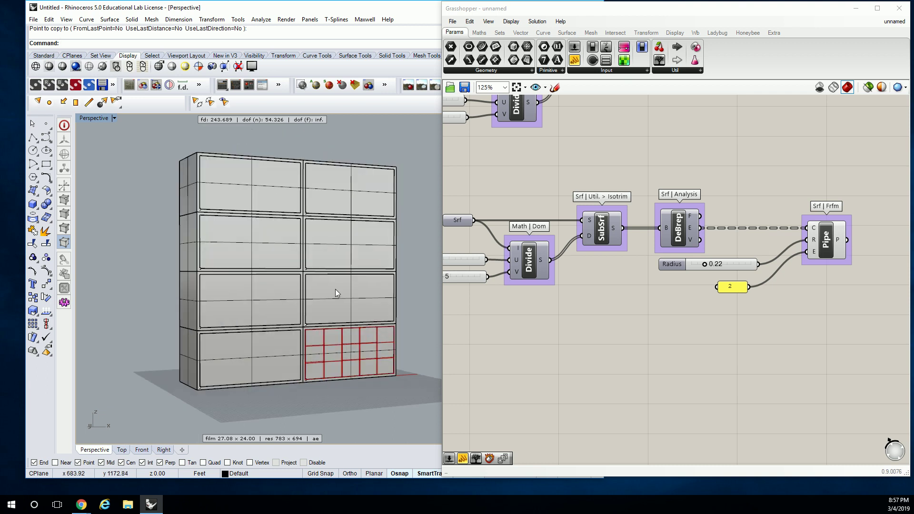
Step: Reference all eight facade surfaces of the two stacks as multiple surfaces in the Srf parameter feeding the pipe definition
{"action": "scroll", "coordinate": [659, 217], "scroll_direction": "up", "scroll_amount": 1}
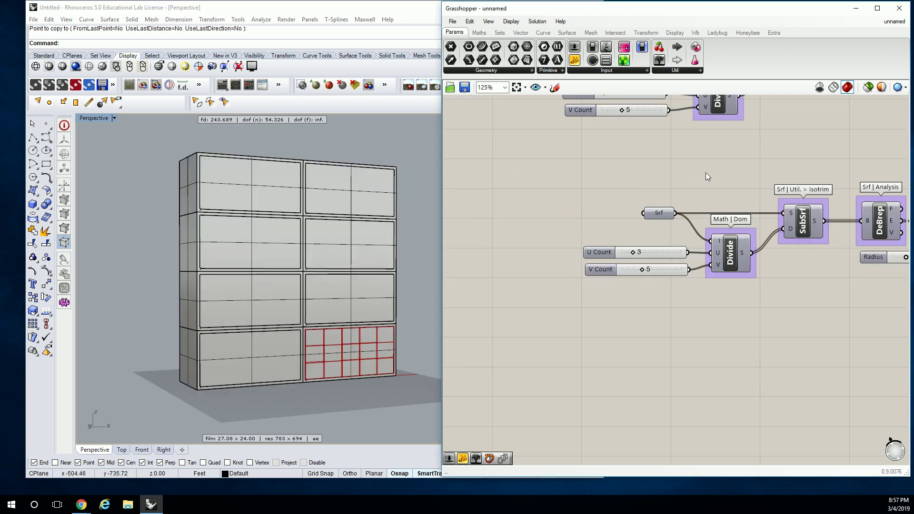
{"action": "right_click", "coordinate": [659, 217]}
{"action": "left_click", "coordinate": [686, 375]}
{"action": "left_click", "coordinate": [353, 349]}
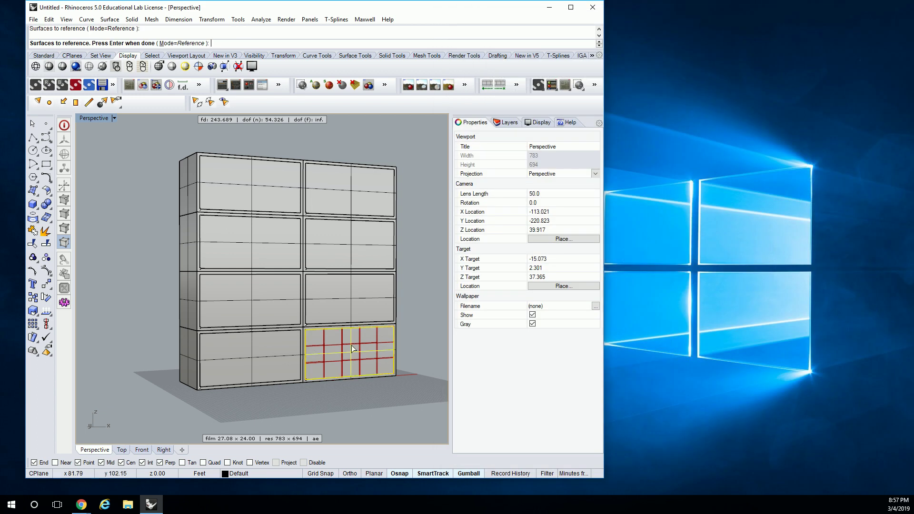
{"action": "left_click", "coordinate": [264, 347]}
{"action": "left_click", "coordinate": [279, 305]}
{"action": "left_click", "coordinate": [314, 293]}
{"action": "left_click", "coordinate": [333, 243]}
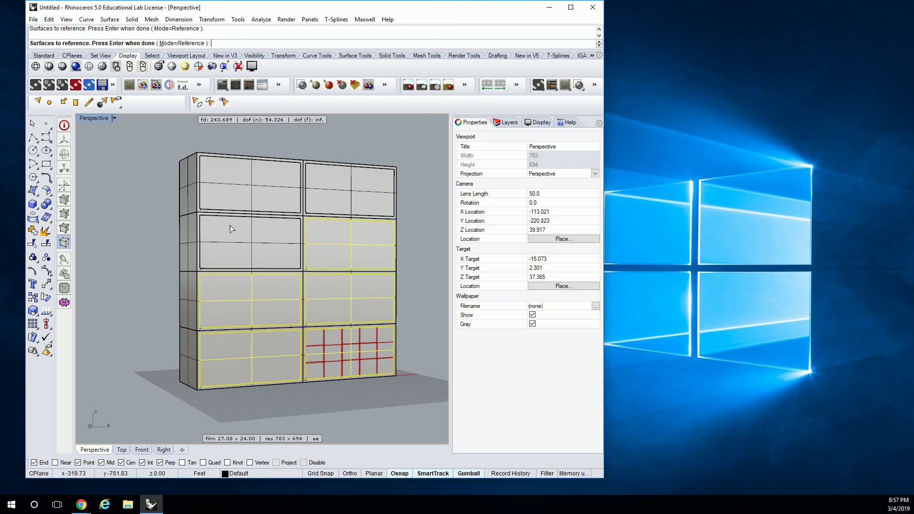
{"action": "left_click", "coordinate": [231, 229]}
{"action": "left_click", "coordinate": [274, 190]}
{"action": "left_click", "coordinate": [351, 195]}
{"action": "key", "text": "Return"}
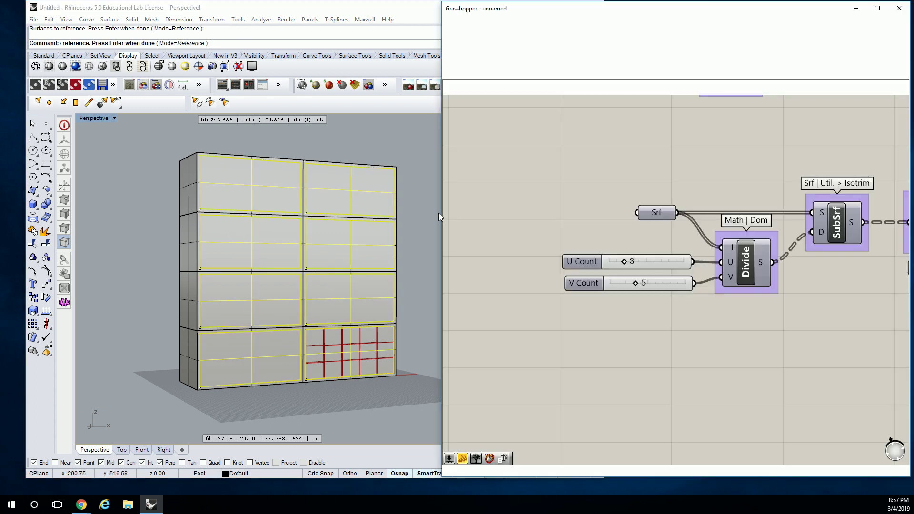
Step: Graft the Srf parameter that feeds Divide and SubSrf, and check its data structure
{"action": "right_click_drag", "start_coordinate": [522, 223], "coordinate": [366, 222]}
{"action": "mouse_move", "coordinate": [558, 273]}
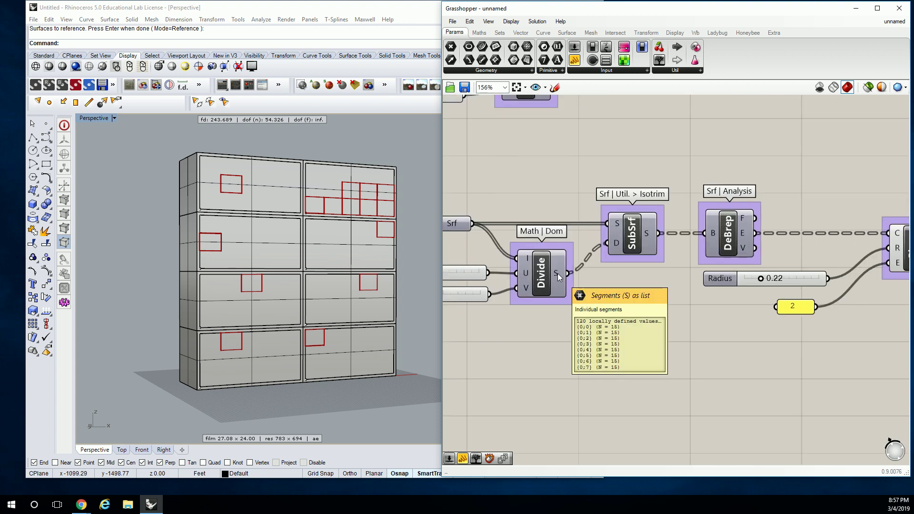
{"action": "right_click_drag", "start_coordinate": [454, 223], "coordinate": [524, 227]}
{"action": "right_click", "coordinate": [524, 227]}
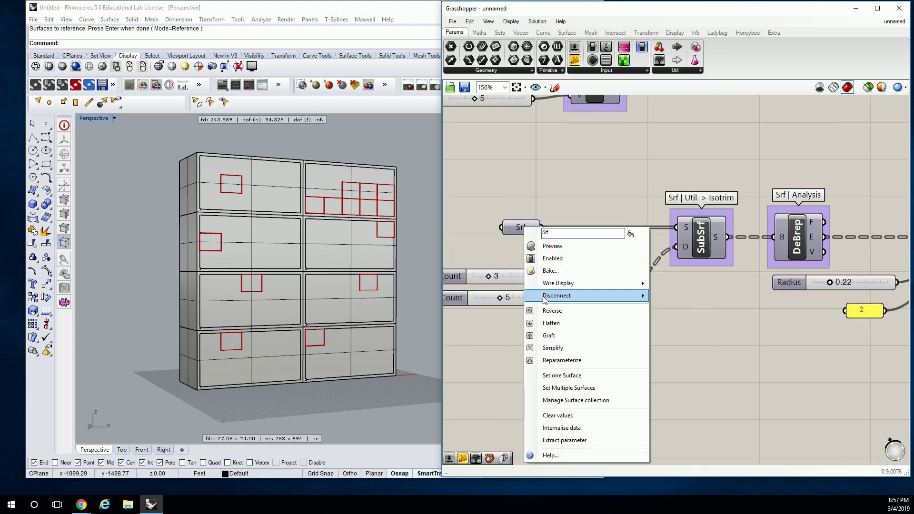
{"action": "left_click", "coordinate": [549, 336]}
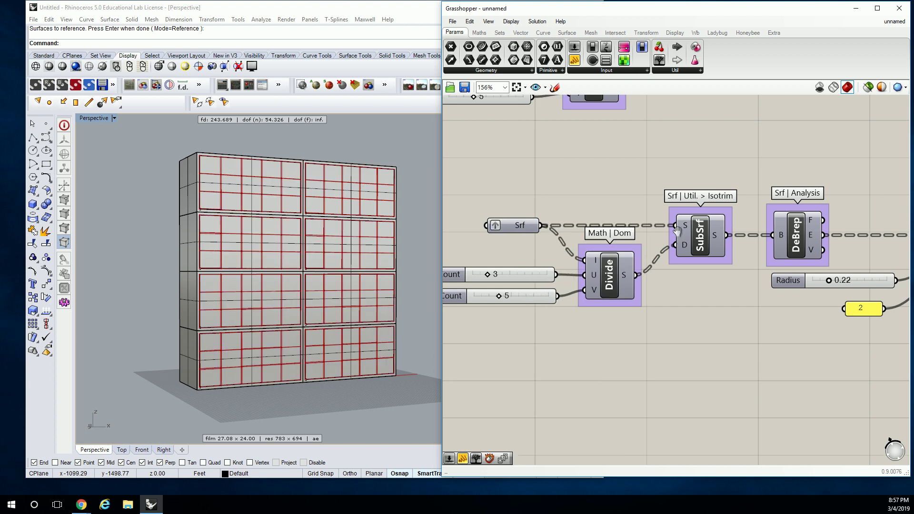
{"action": "scroll", "coordinate": [677, 230], "scroll_direction": "down", "scroll_amount": 5}
{"action": "scroll", "coordinate": [677, 228], "scroll_direction": "up", "scroll_amount": 4}
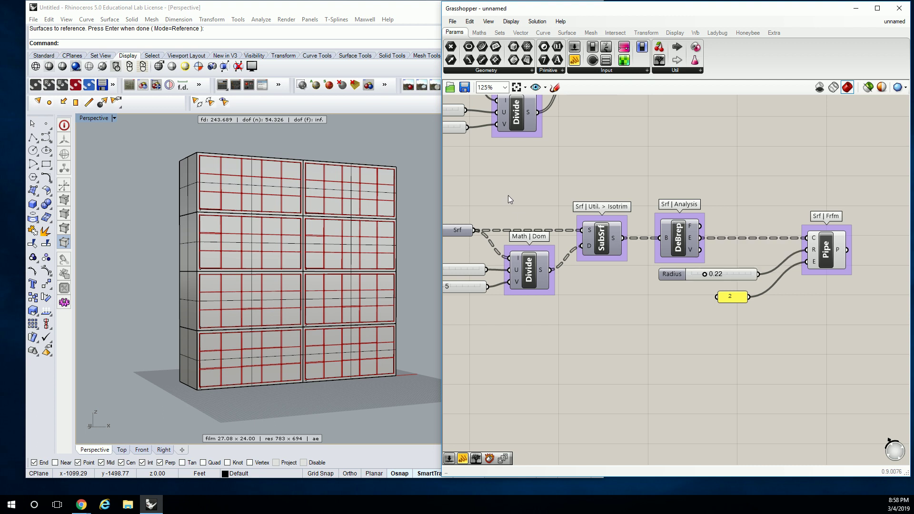
{"action": "right_click_drag", "start_coordinate": [508, 195], "coordinate": [657, 196]}
{"action": "scroll", "coordinate": [608, 230], "scroll_direction": "up", "scroll_amount": 1}
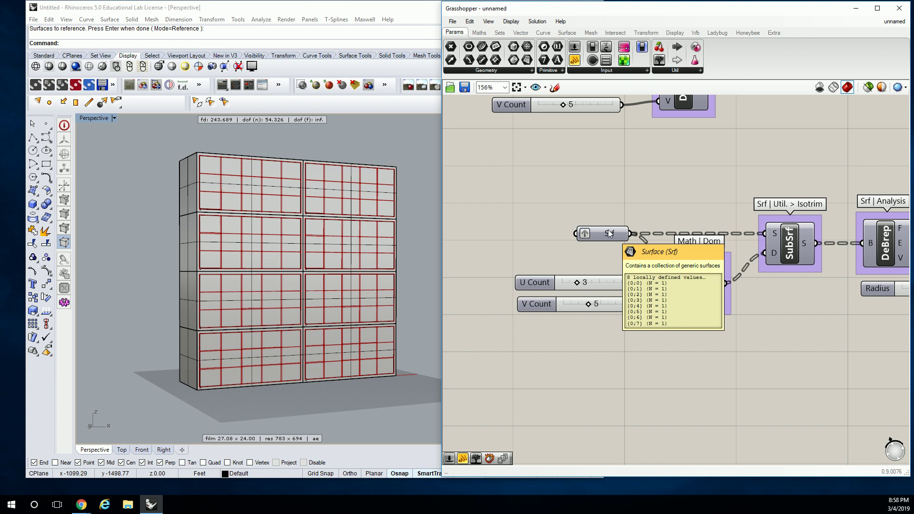
Step: Select the eight facade surfaces in the Rhino viewport and hide them, leaving the boxes and the pipe preview
{"action": "key", "text": "Return"}
{"action": "left_click", "coordinate": [350, 190]}
{"action": "left_click", "coordinate": [247, 186], "text": "shift"}
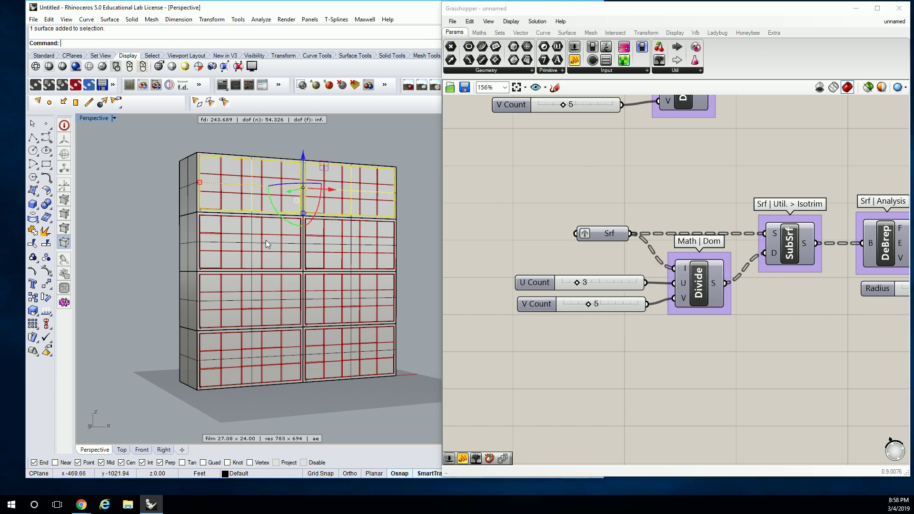
{"action": "left_click", "coordinate": [266, 240], "text": "shift"}
{"action": "left_click", "coordinate": [350, 241], "text": "shift"}
{"action": "left_click", "coordinate": [350, 295], "text": "shift"}
{"action": "left_click", "coordinate": [282, 299], "text": "shift"}
{"action": "left_click", "coordinate": [264, 363], "text": "shift"}
{"action": "left_click", "coordinate": [356, 354], "text": "shift"}
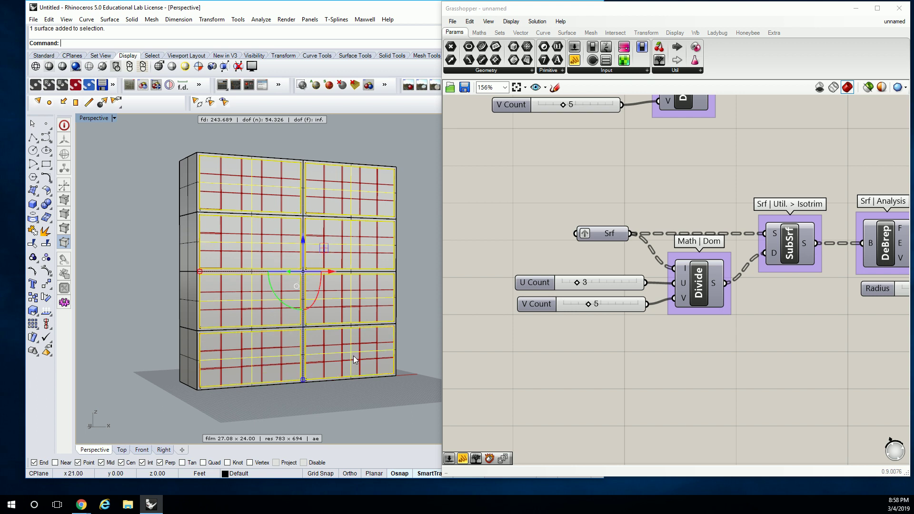
{"action": "type", "text": "Hide"}
{"action": "key", "text": "Return"}
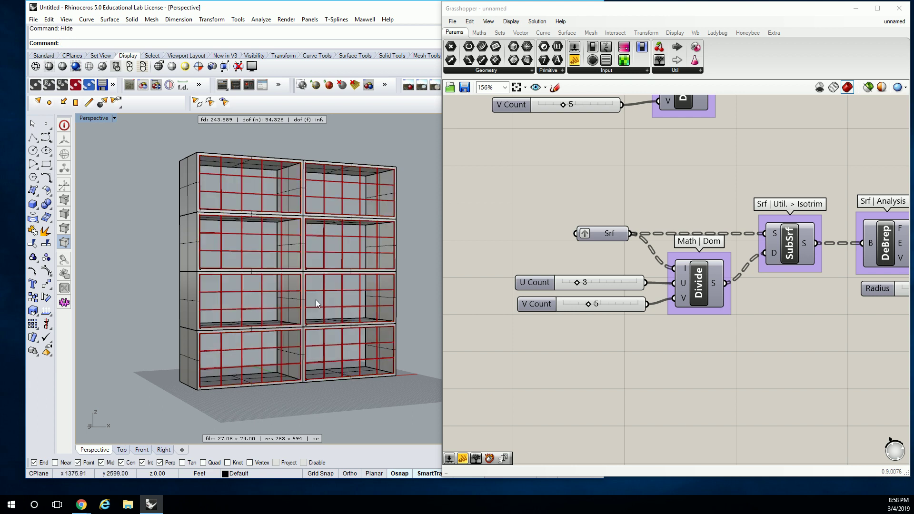
Step: Set the U Count slider of the grafted facade definition to 2
{"action": "right_click_drag", "start_coordinate": [316, 299], "coordinate": [284, 244]}
{"action": "scroll", "coordinate": [284, 244], "scroll_direction": "up", "scroll_amount": 2}
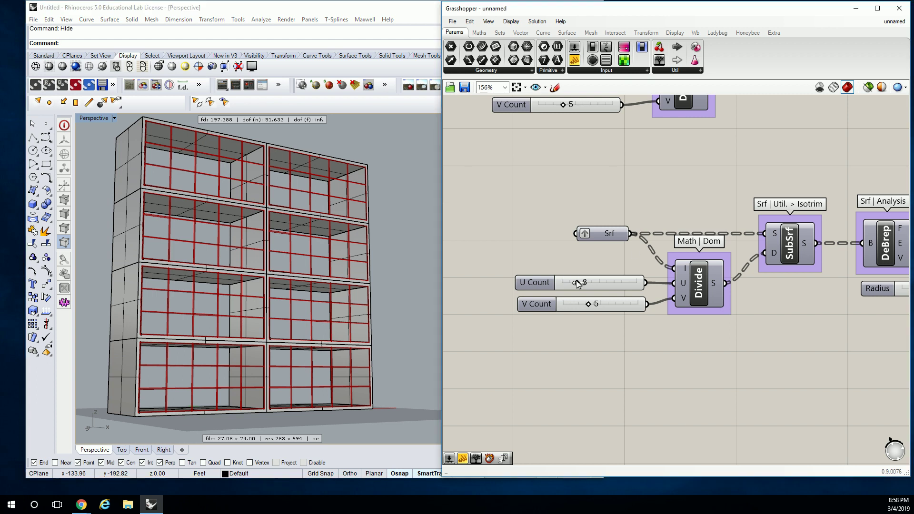
{"action": "mouse_move", "coordinate": [577, 284]}
{"action": "left_mouse_down"}
{"action": "mouse_move", "coordinate": [565, 286]}
{"action": "mouse_move", "coordinate": [619, 283]}
{"action": "mouse_move", "coordinate": [573, 281]}
{"action": "left_mouse_up"}
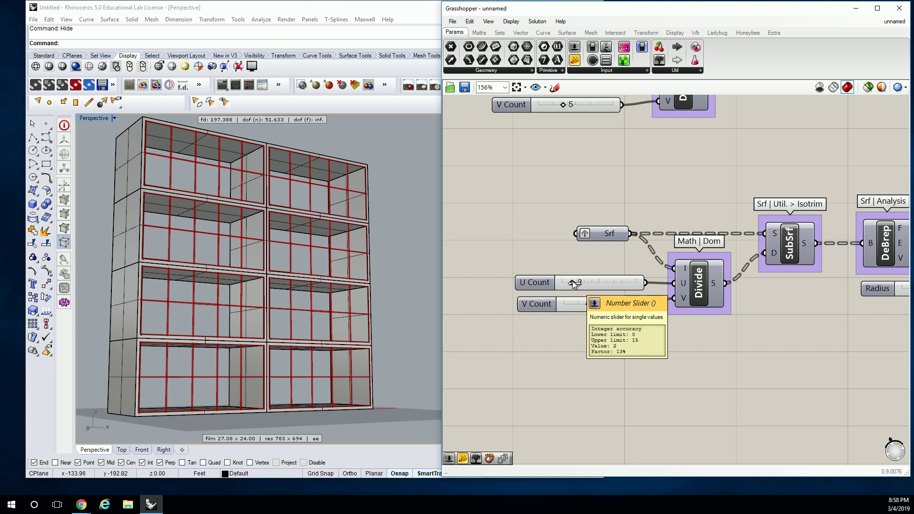
{"action": "scroll", "coordinate": [750, 186], "scroll_direction": "down", "scroll_amount": 4}
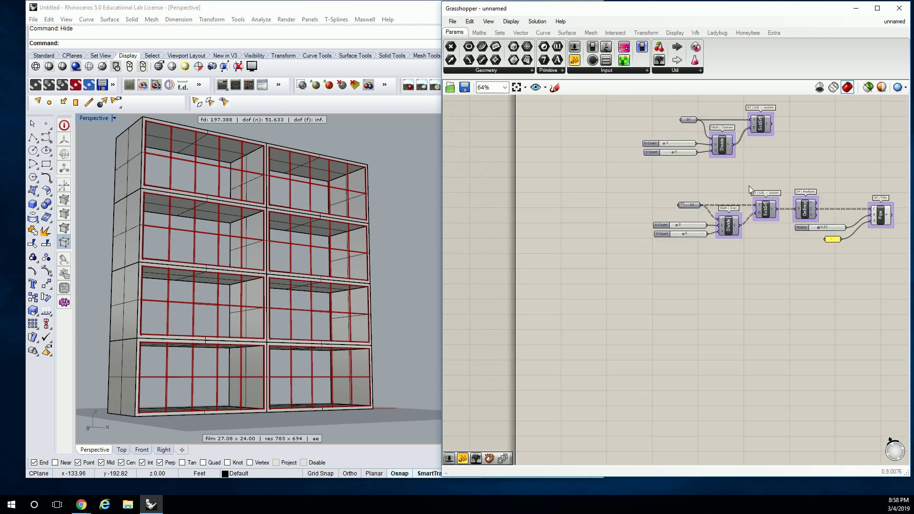
{"action": "scroll", "coordinate": [781, 217], "scroll_direction": "up", "scroll_amount": 3}
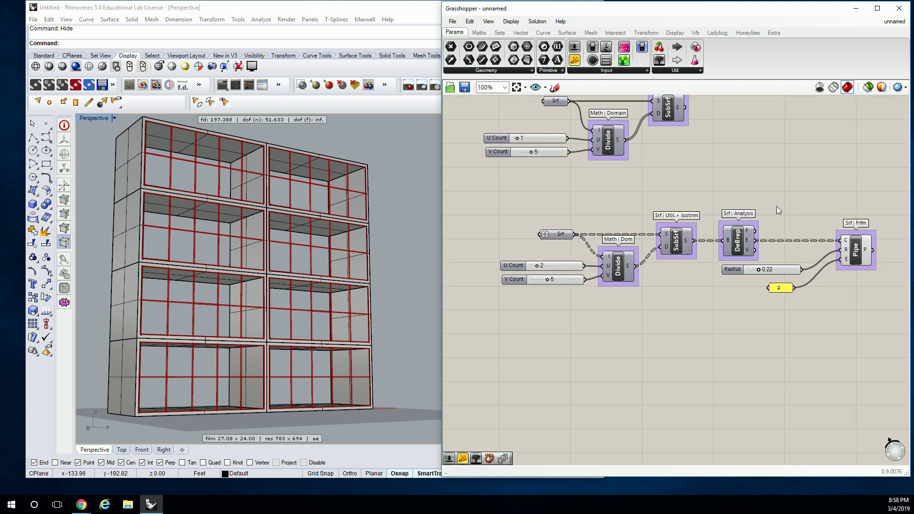